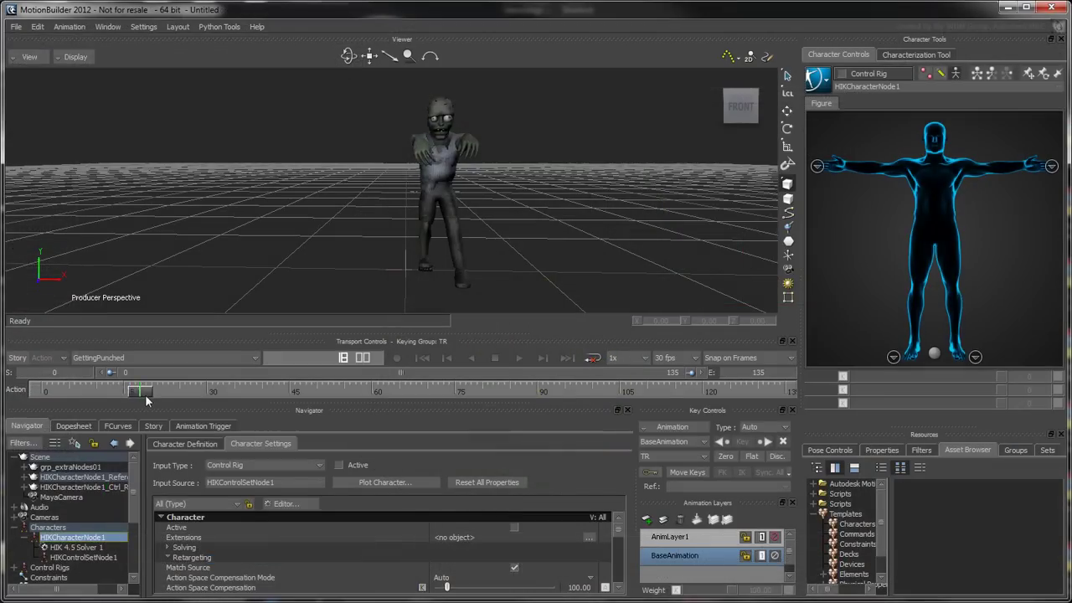
- Scrub through the GettingPunched take to preview the zombie character's animation
drag(135, 393, 682, 400)
drag(682, 400, 725, 407)
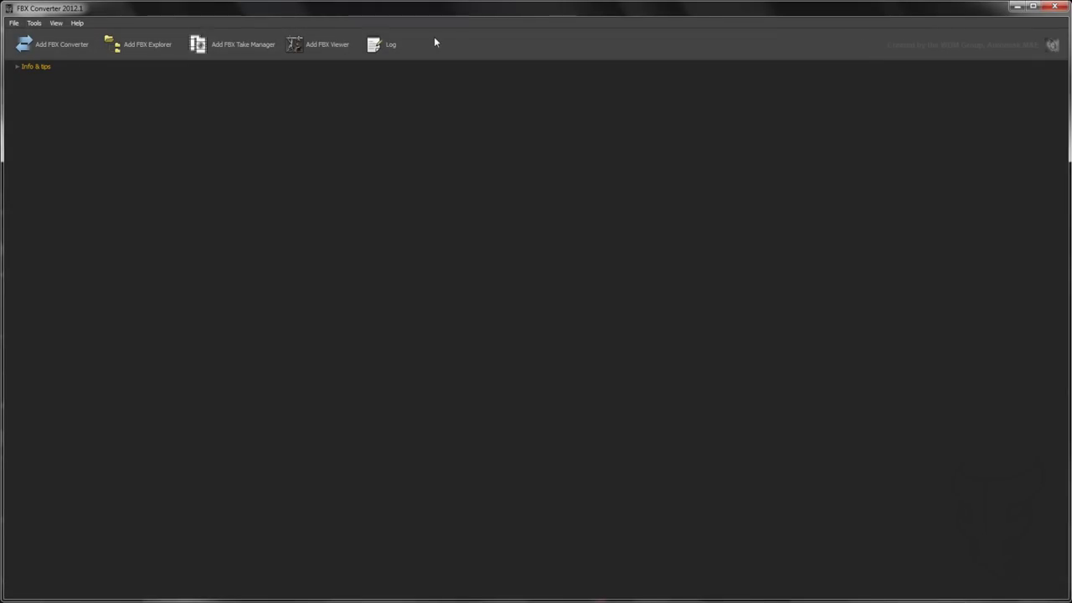
- In FBX Converter, open a converter, an Explorer, a Take Manager and a Viewer window, and tile them
click(70, 43)
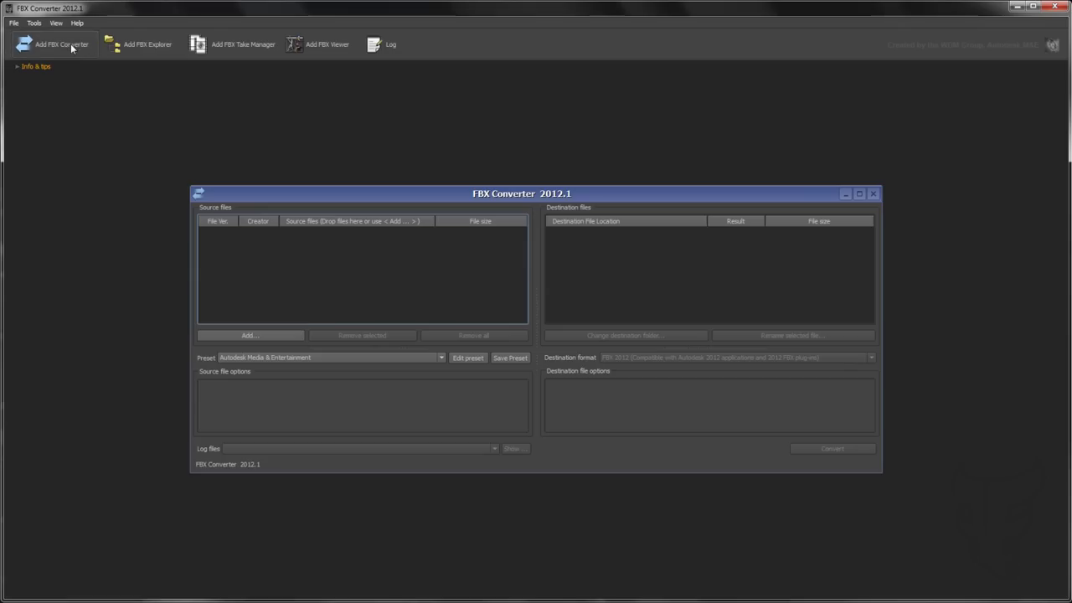
double_click(225, 196)
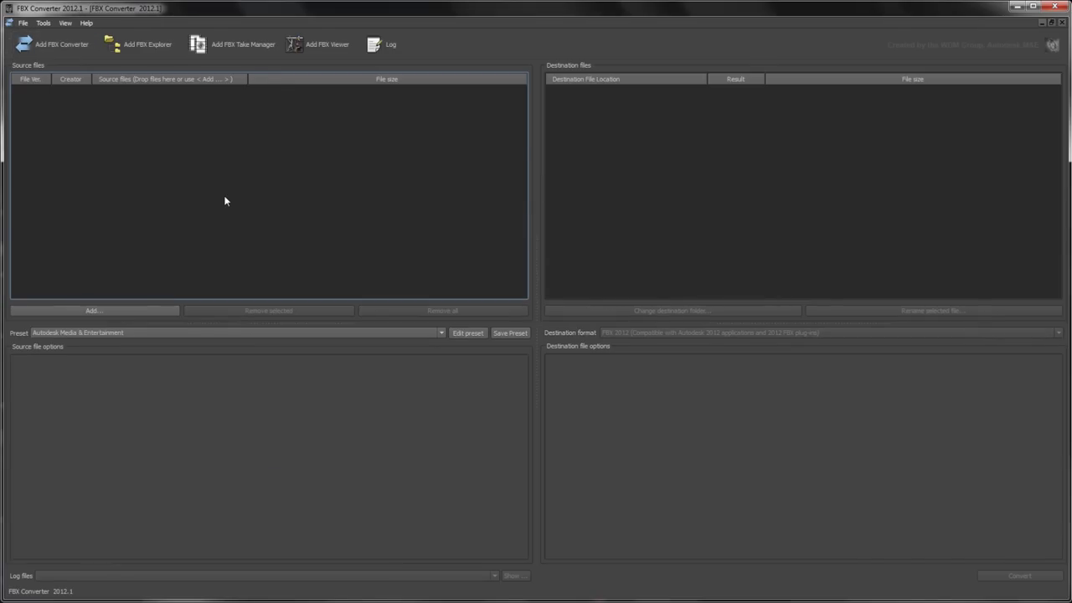
click(152, 45)
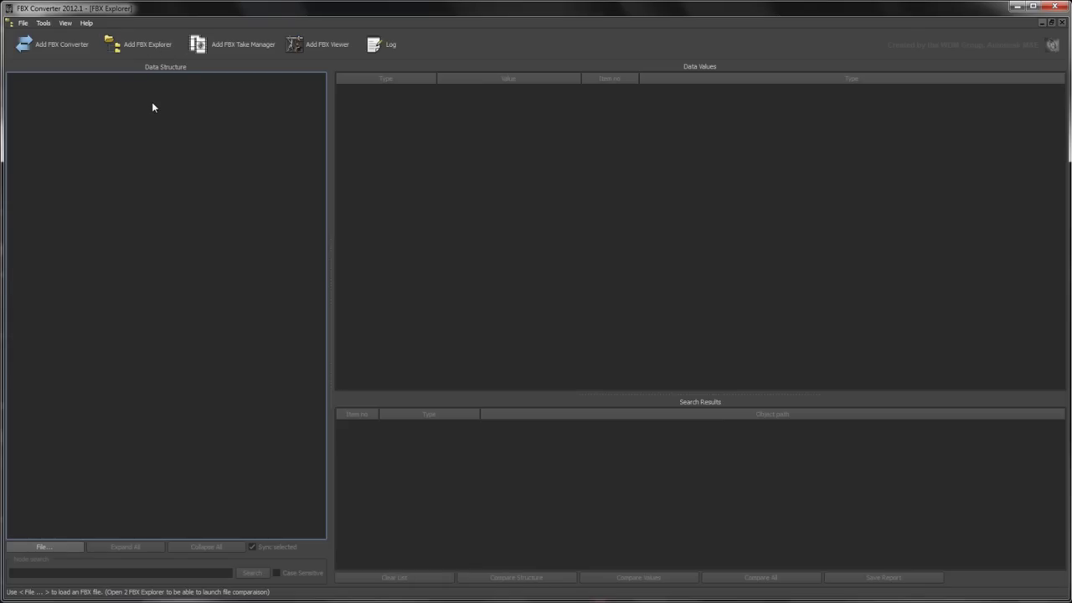
click(247, 41)
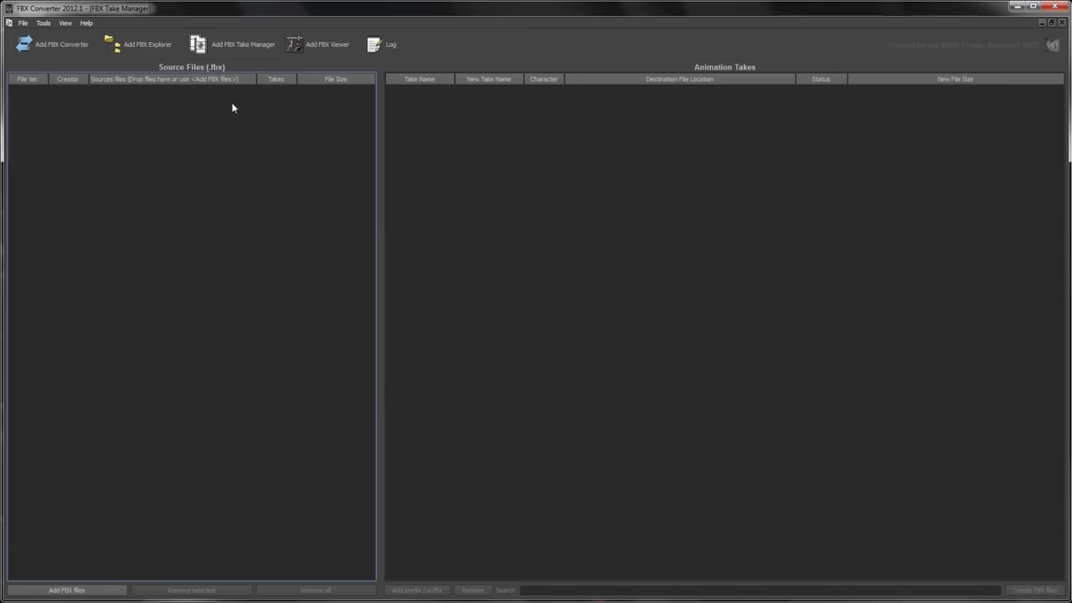
click(326, 46)
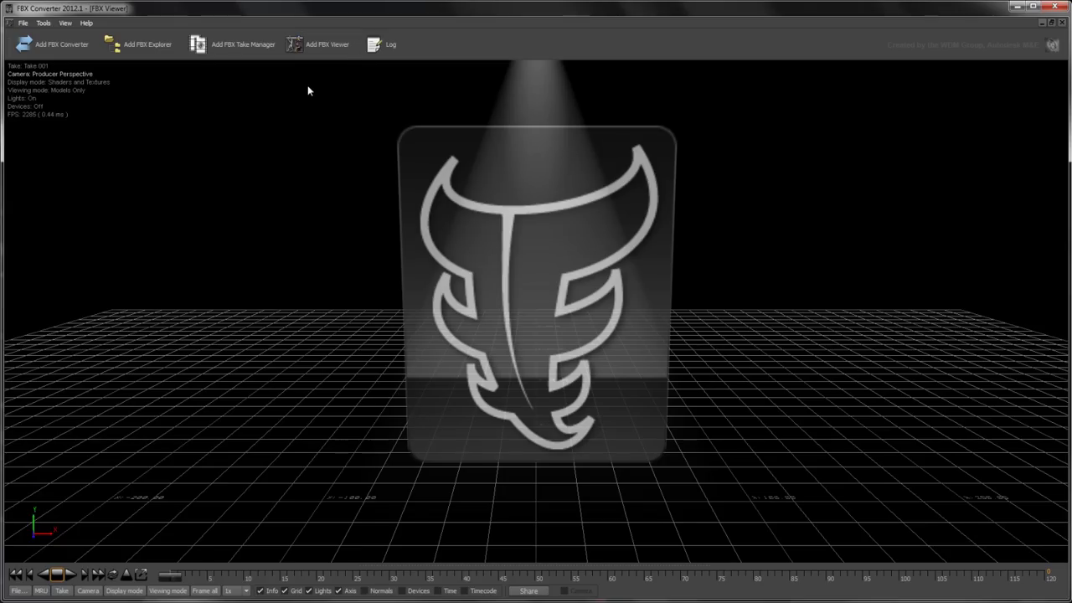
click(67, 23)
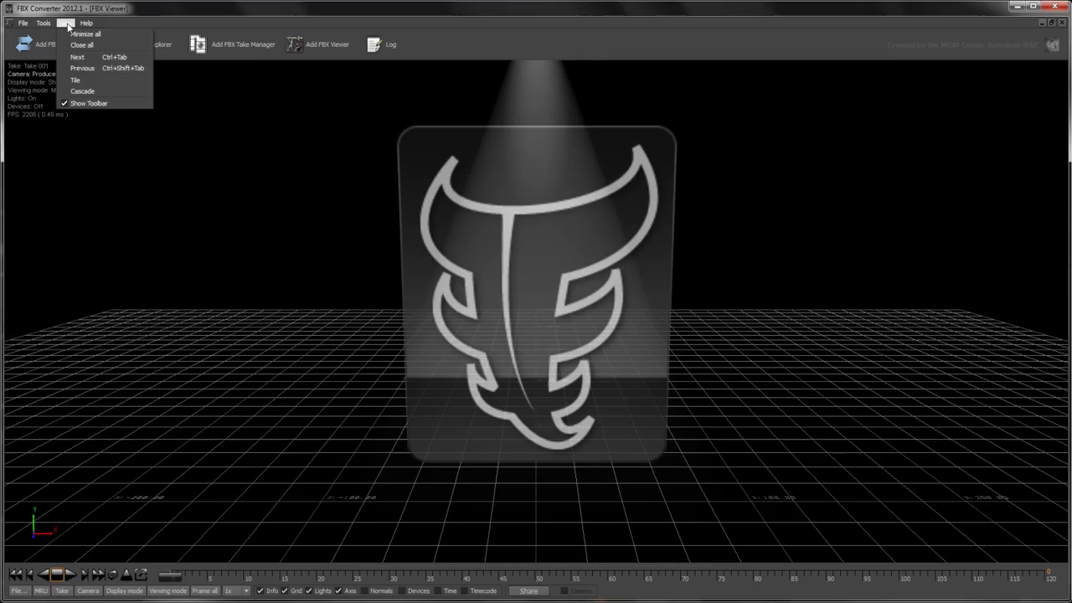
click(100, 79)
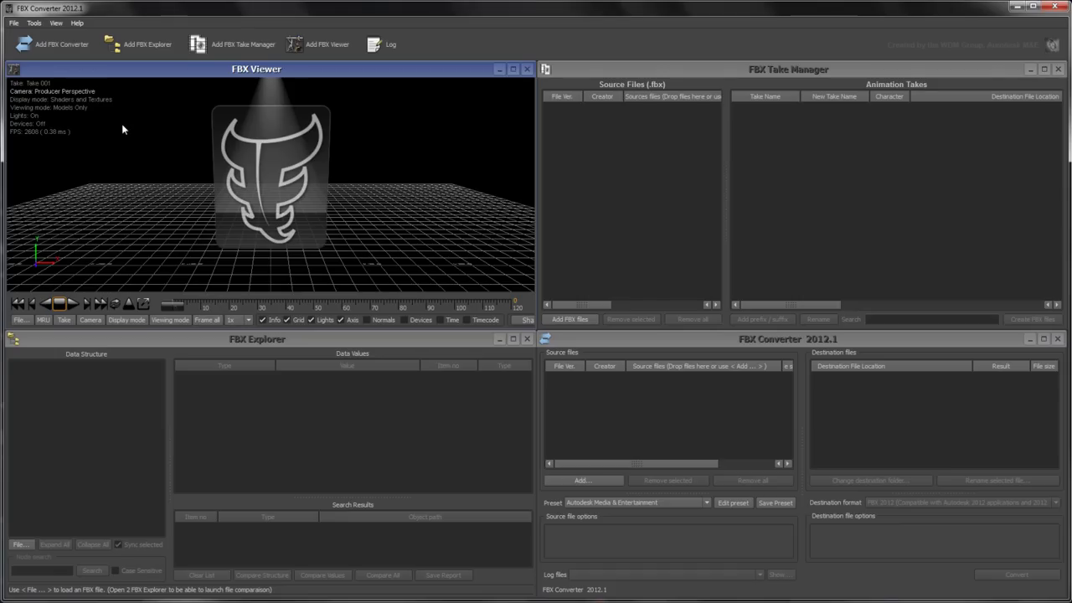
- Close the FBX Viewer and FBX Take Manager windows
key(alt+Tab)
click(525, 68)
click(1058, 69)
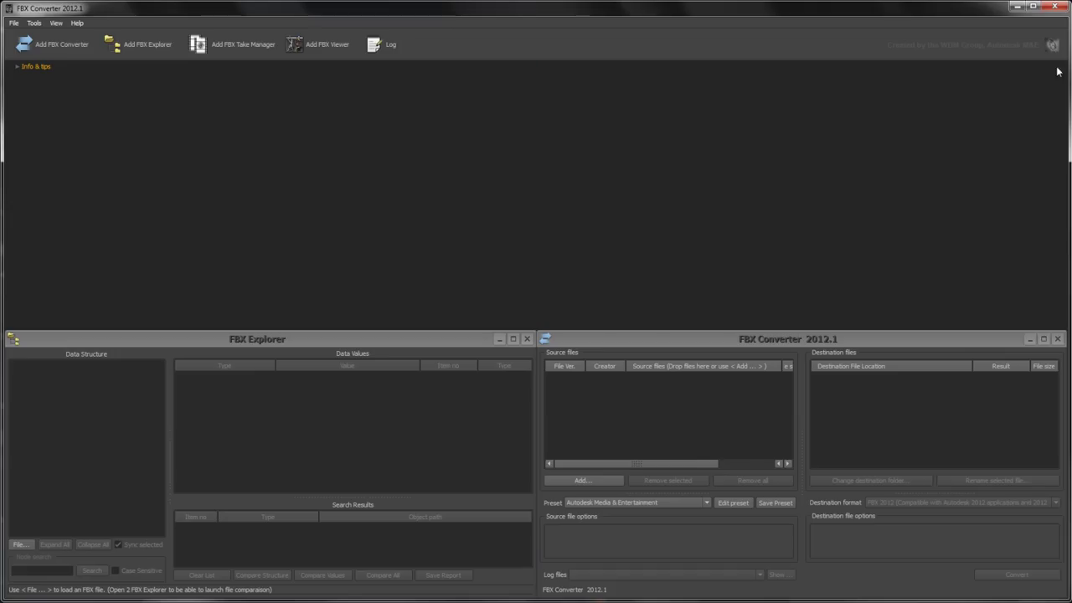
- Add a second FBX Explorer and tile the windows with the converter window first
click(152, 51)
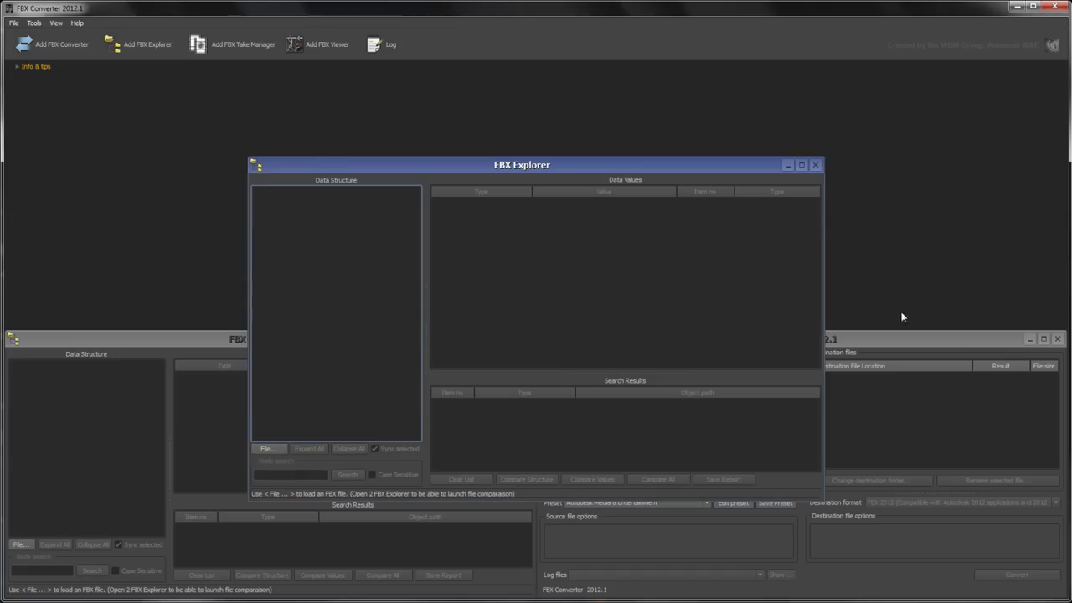
click(901, 339)
click(56, 23)
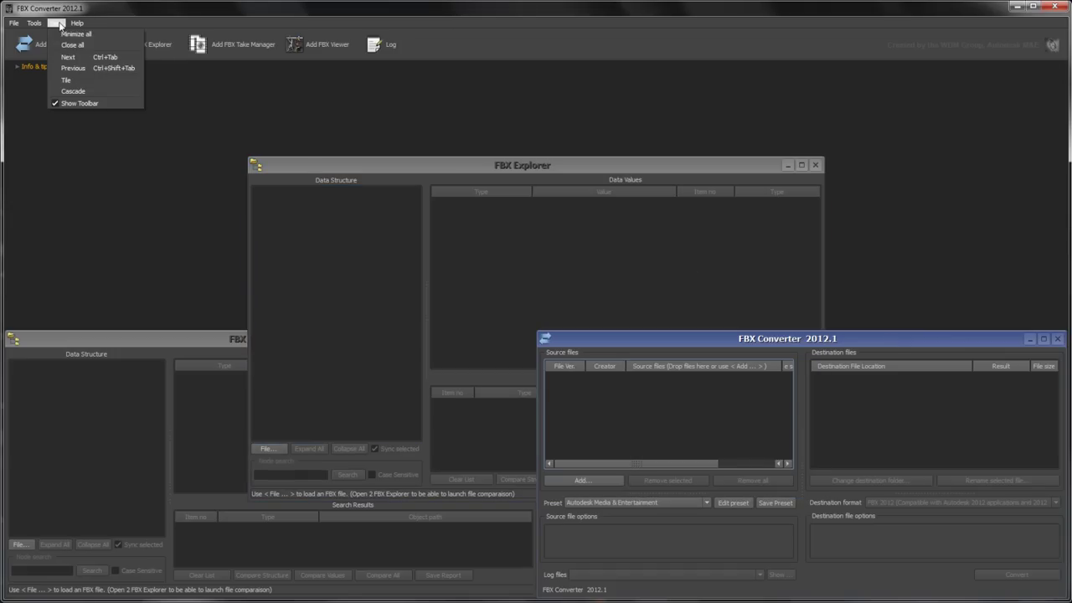
click(75, 80)
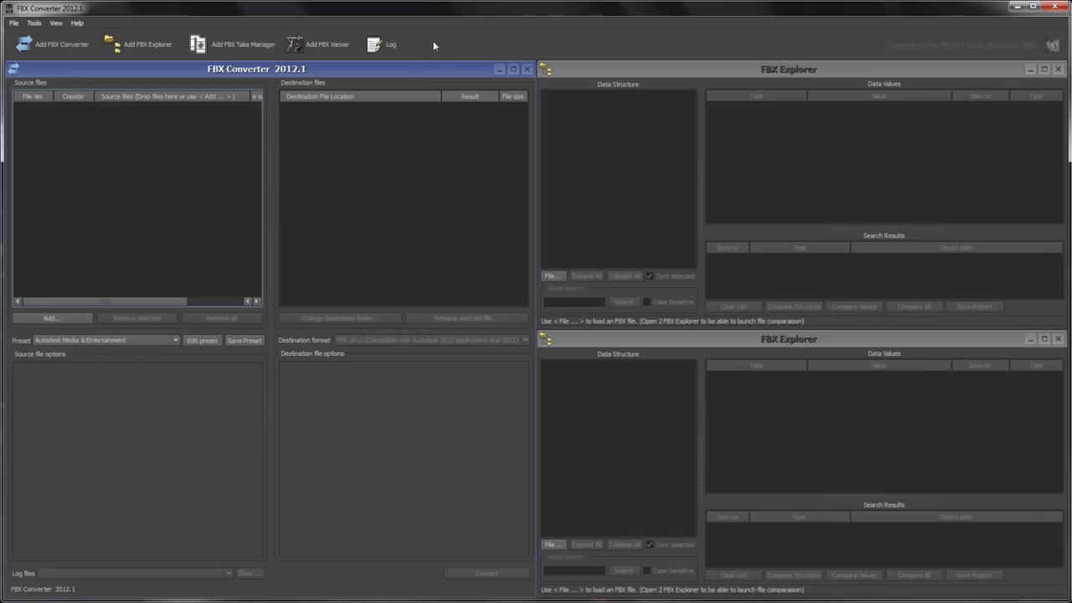
- Add all files in the HTM_INT_FBX_Converter folder, from Graveyard.fbx to Zombie_Animations.fbx, as conversion sources
click(84, 315)
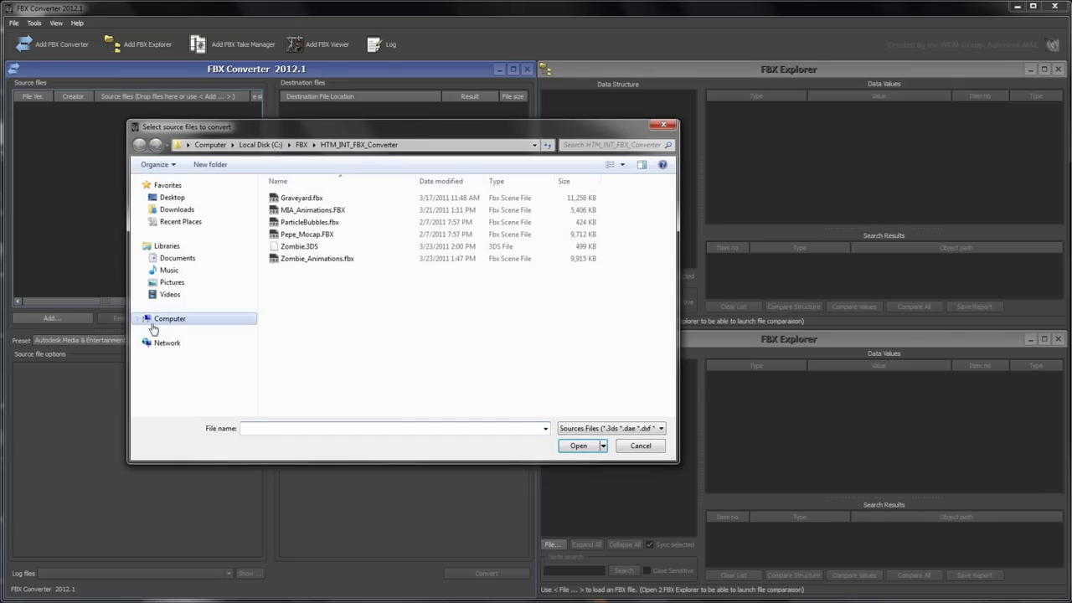
click(301, 198)
shift+click(319, 259)
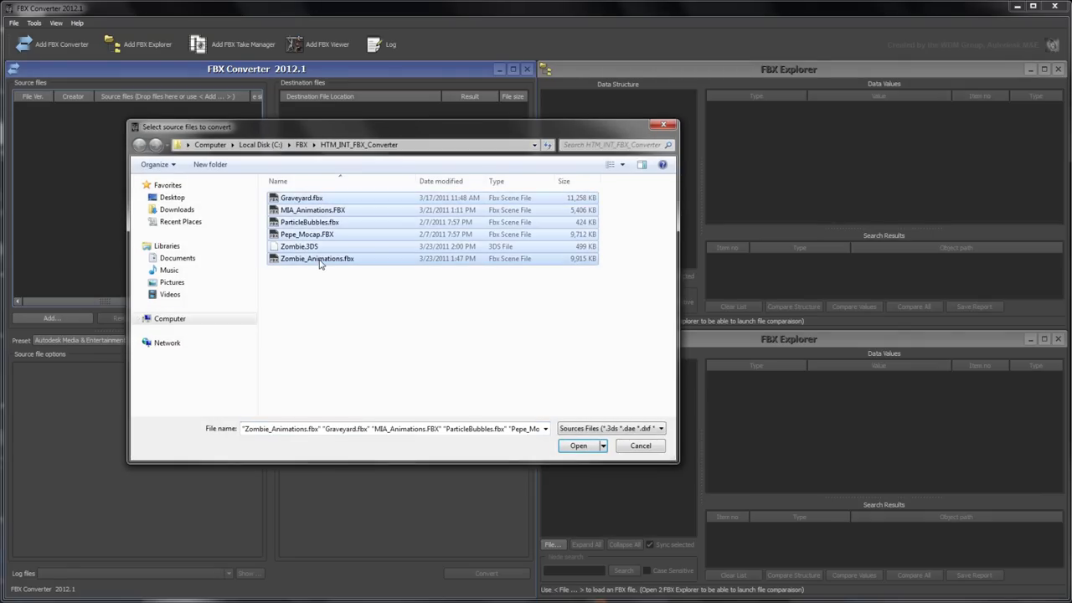
click(572, 446)
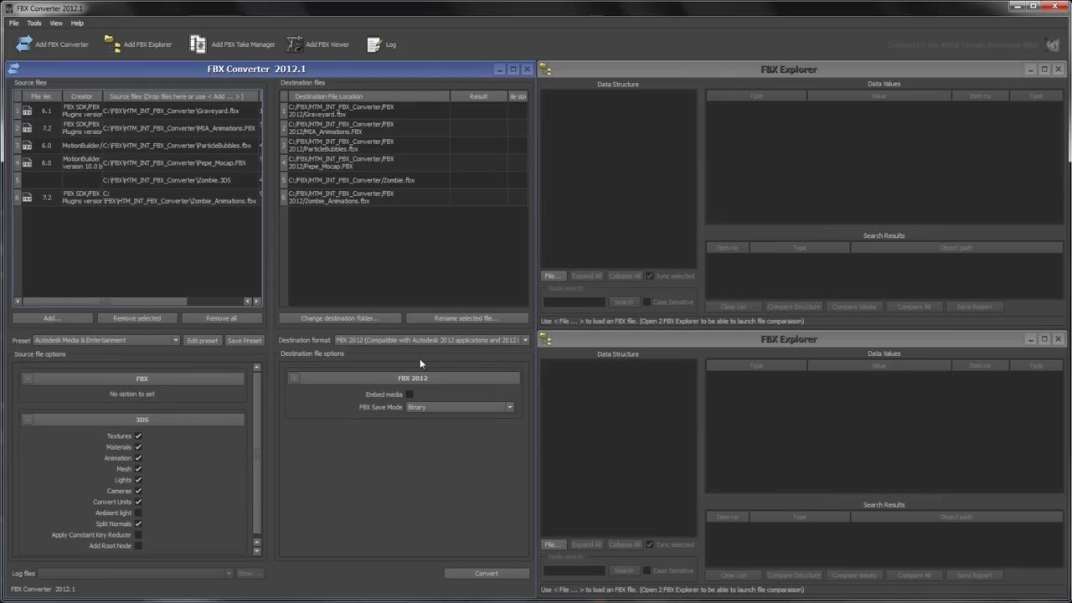
- Create a folder named Output inside HTM_INT_FBX_Converter and set it as the destination folder
click(374, 317)
double_click(484, 230)
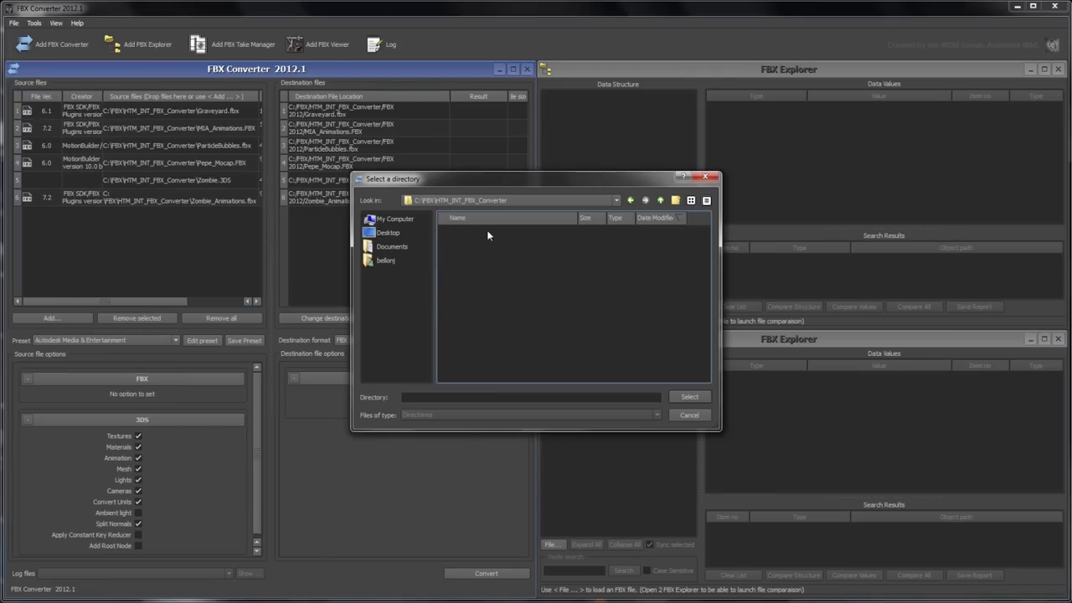
click(674, 200)
text(Output)
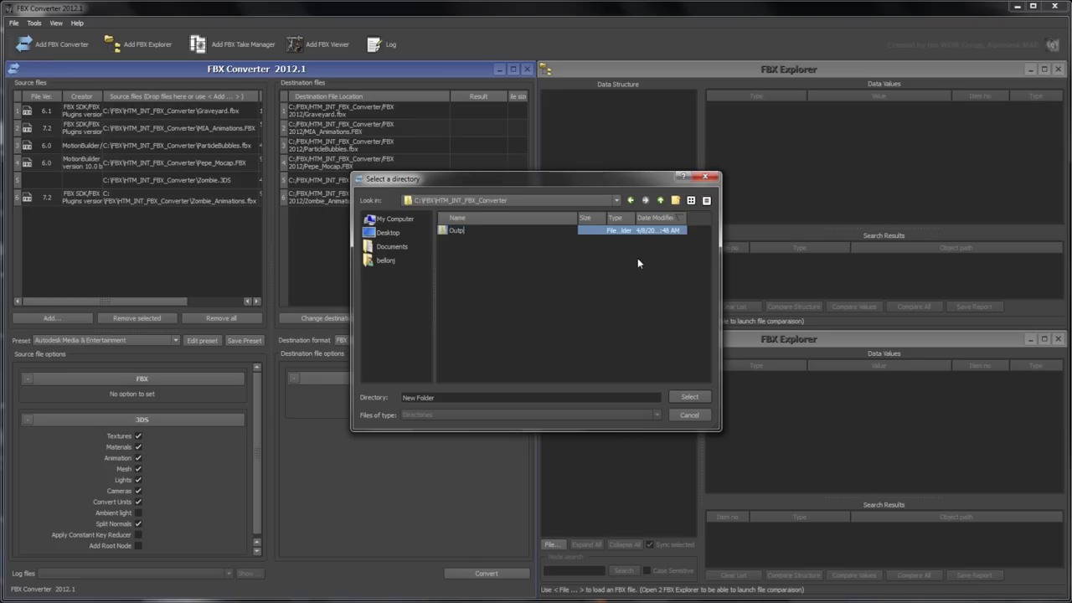
key(Return)
click(688, 397)
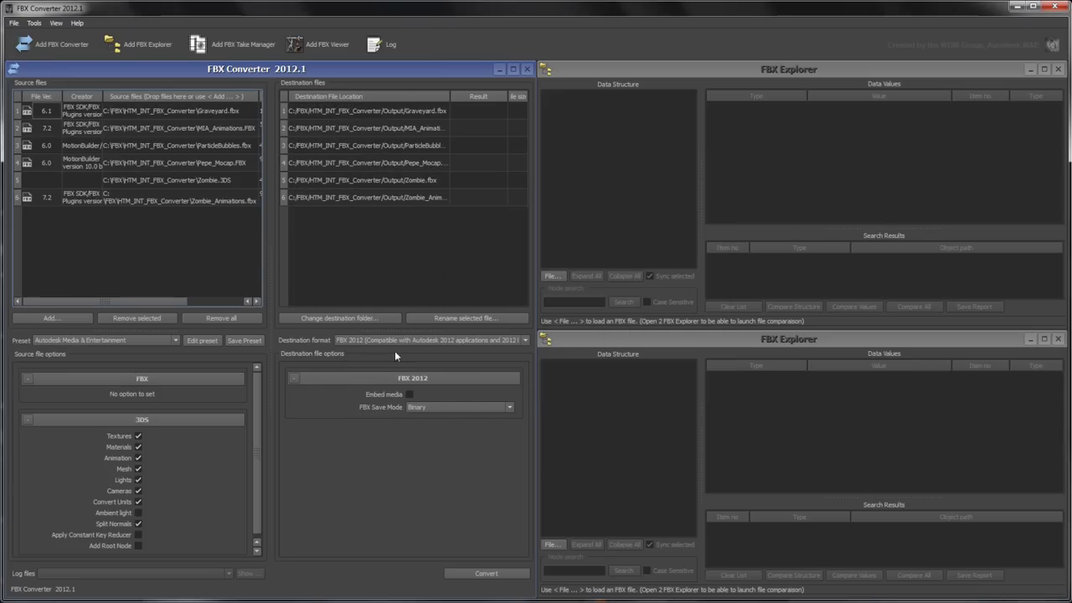
- Convert the listed files to FBX 2012 with embedded media
click(400, 340)
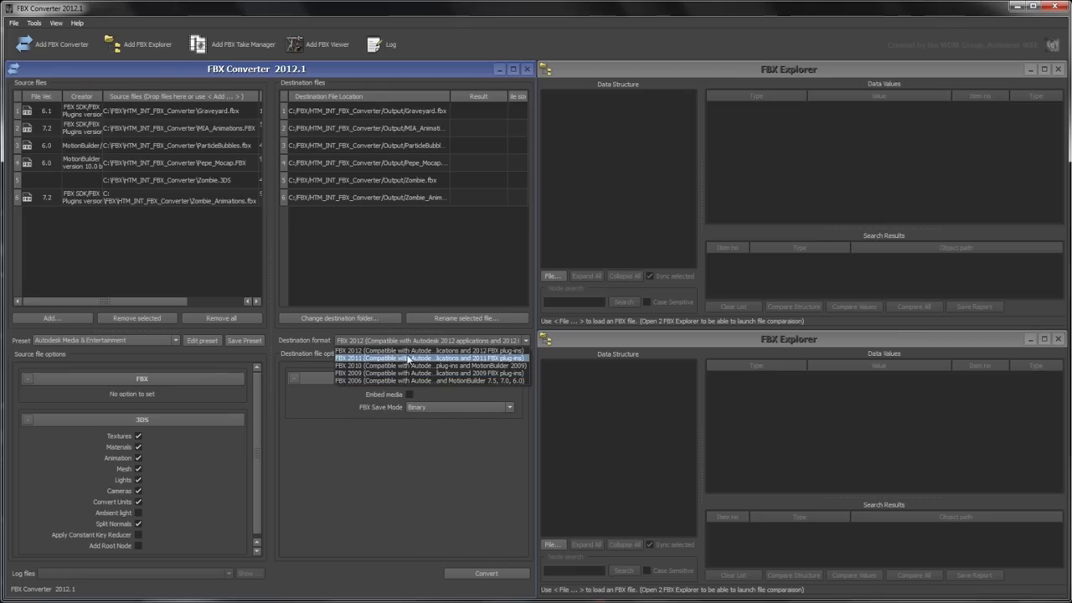
click(409, 350)
click(410, 394)
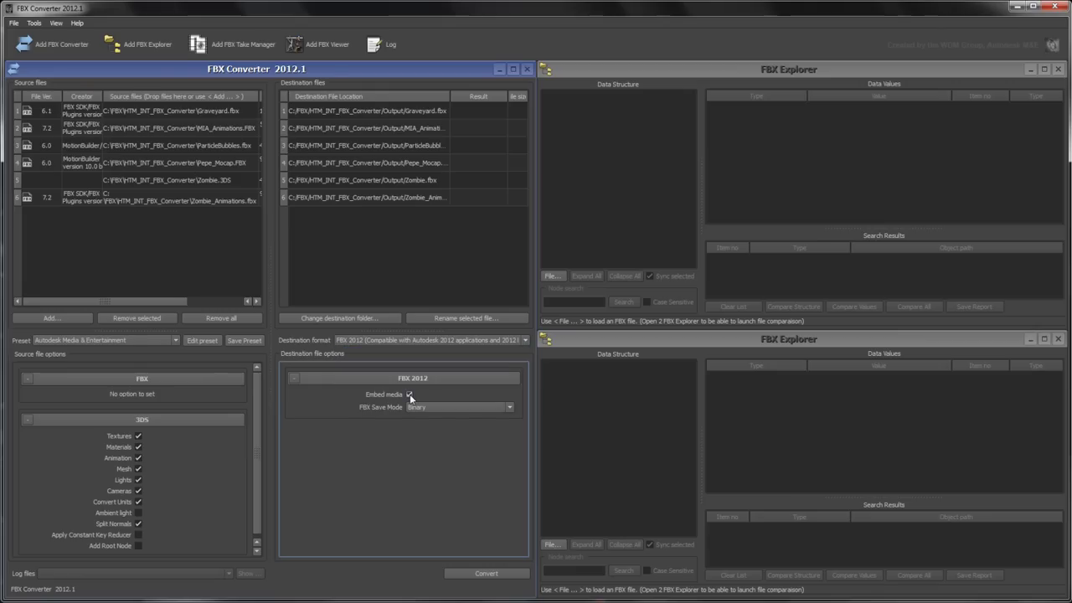
click(463, 572)
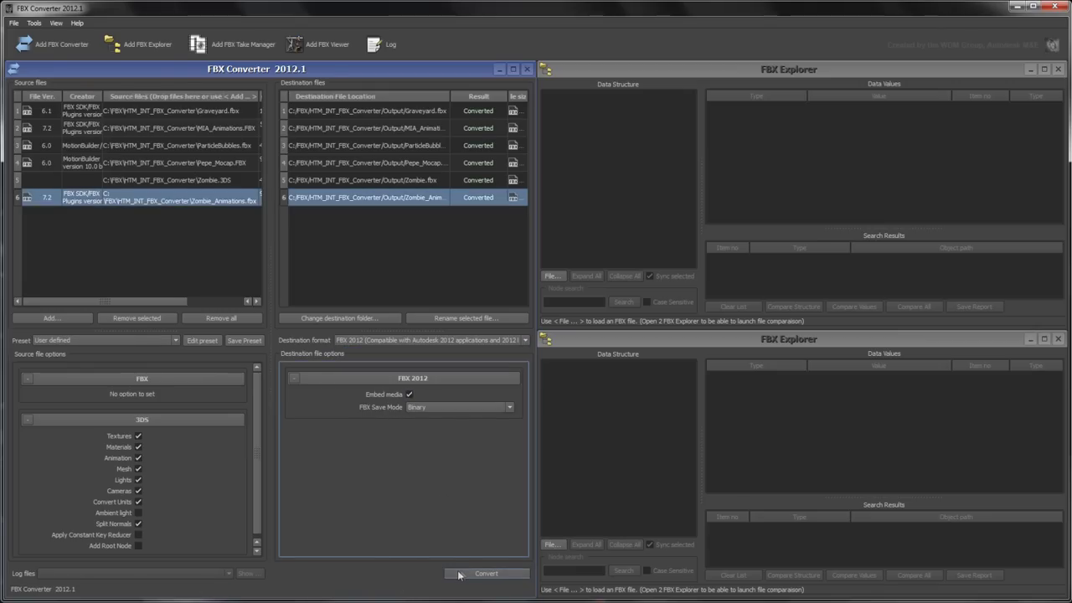
- Load the converted Zombie_Animations.fbx into one FBX Explorer and the original source file into the other
drag(432, 198, 586, 166)
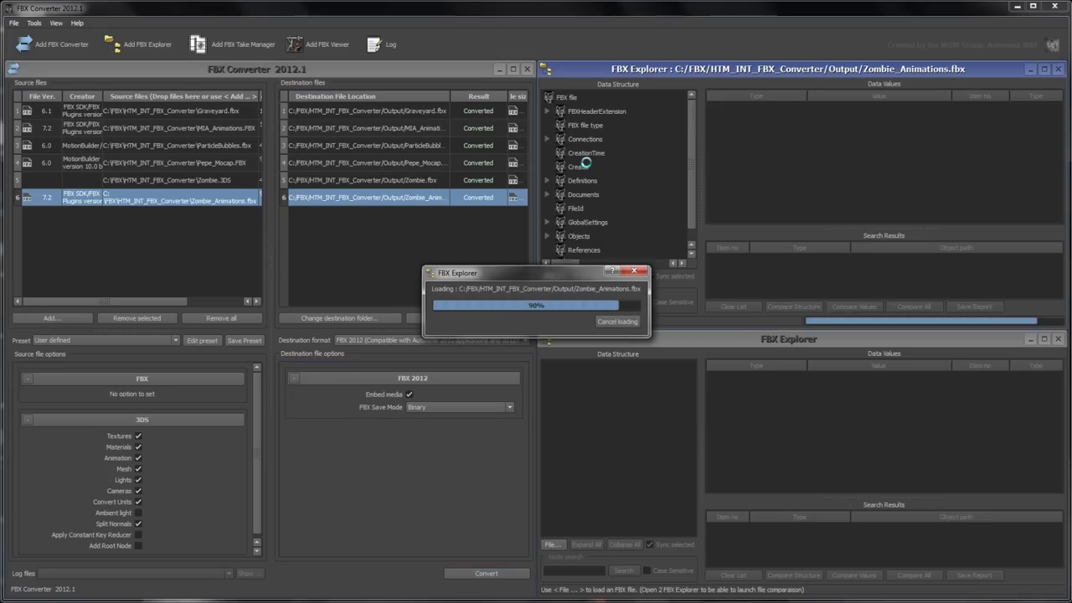
drag(129, 204, 602, 427)
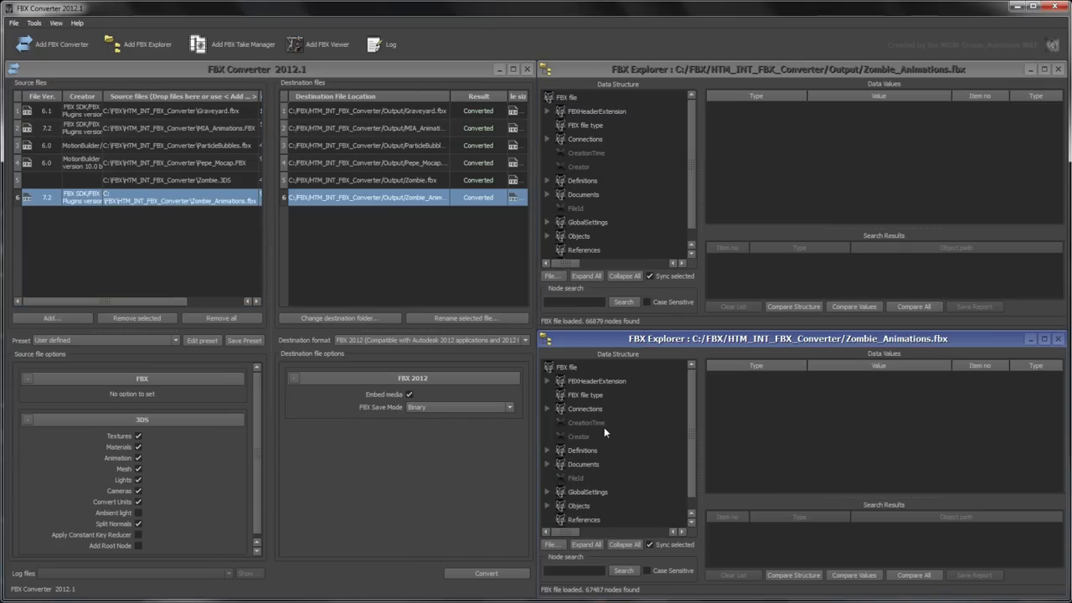
- Select various nodes in both data structures, including GlobalSettings, FileId and FBXHeaderExtension, to examine the synchronized selection
click(608, 410)
click(586, 463)
click(587, 480)
click(588, 494)
click(625, 208)
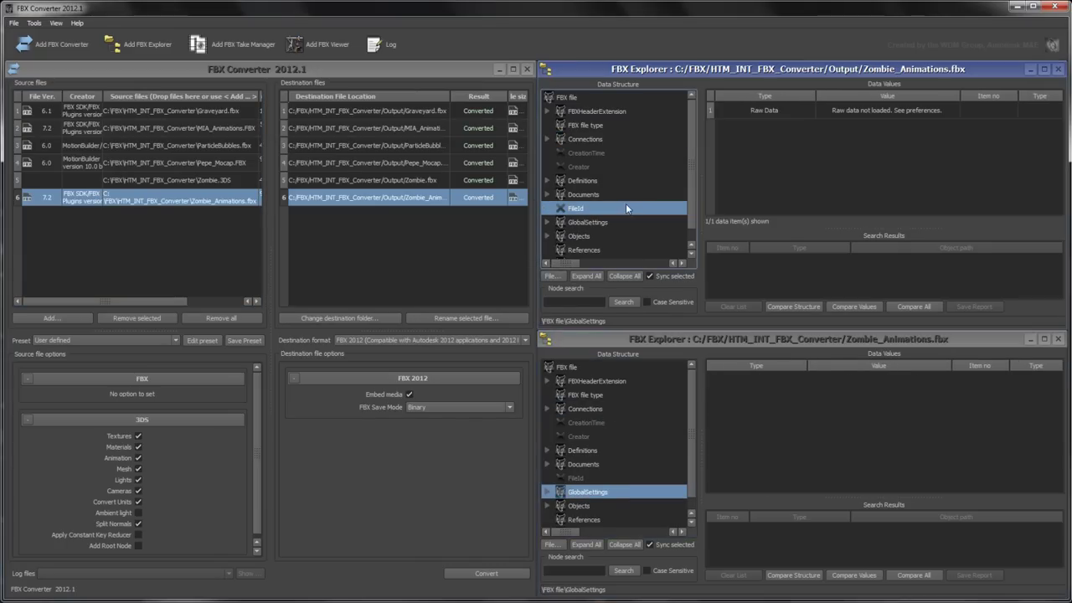
click(626, 180)
click(622, 154)
click(626, 138)
click(627, 111)
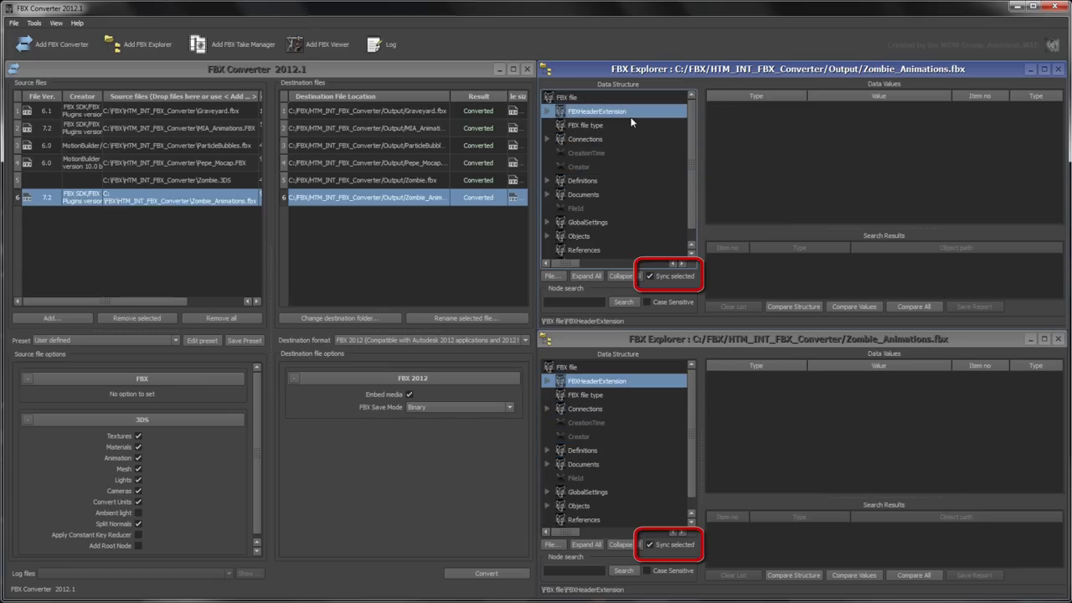
- Search the original Zombie_Animations.fbx for "takes" and inspect each of the matching nodes
click(559, 572)
text(takes)
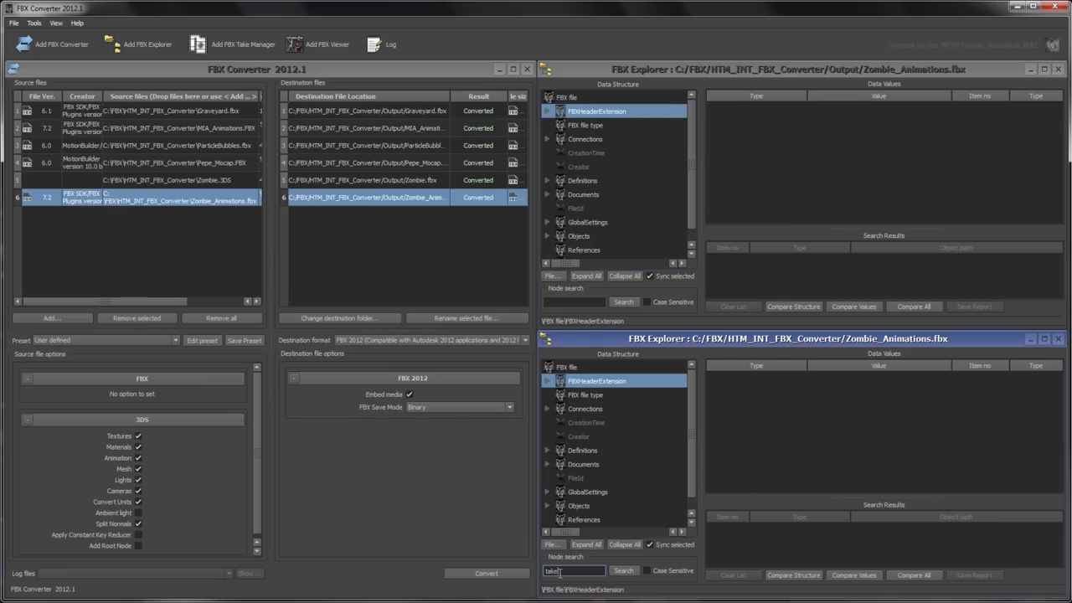
key(Return)
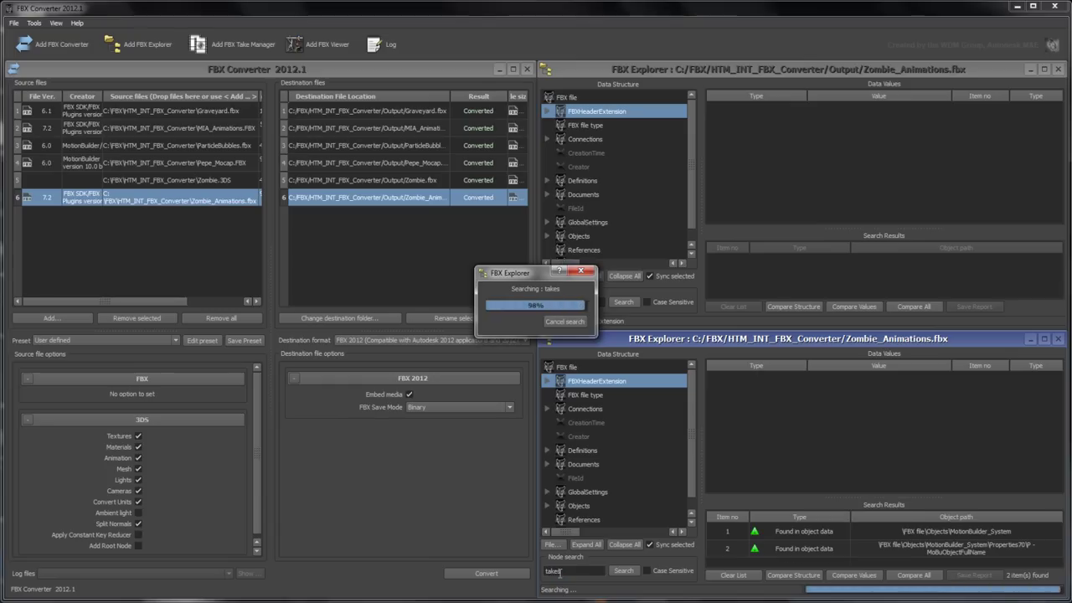
click(862, 529)
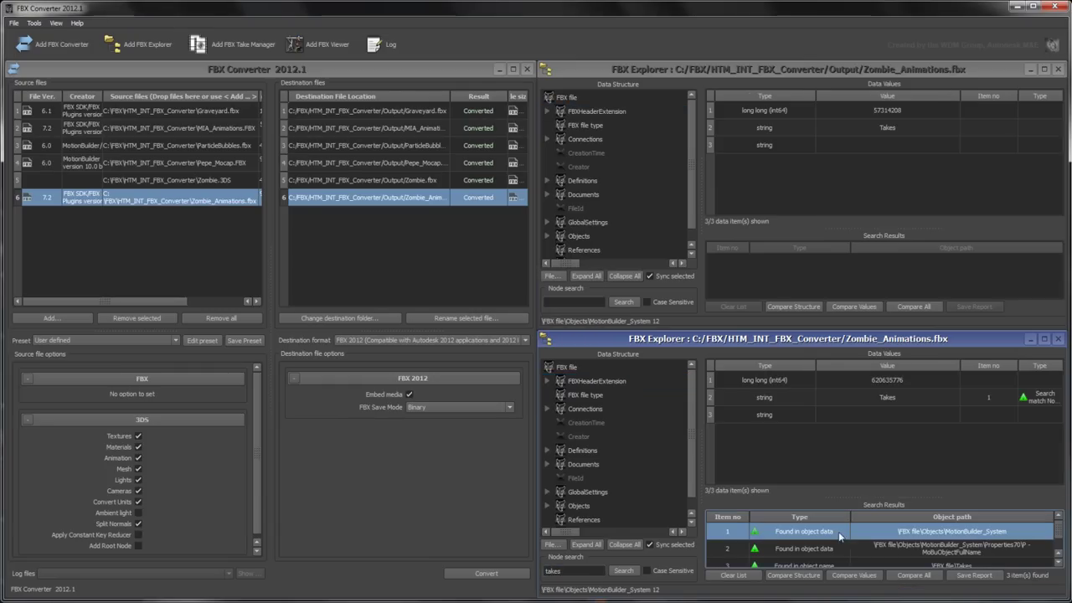
click(825, 547)
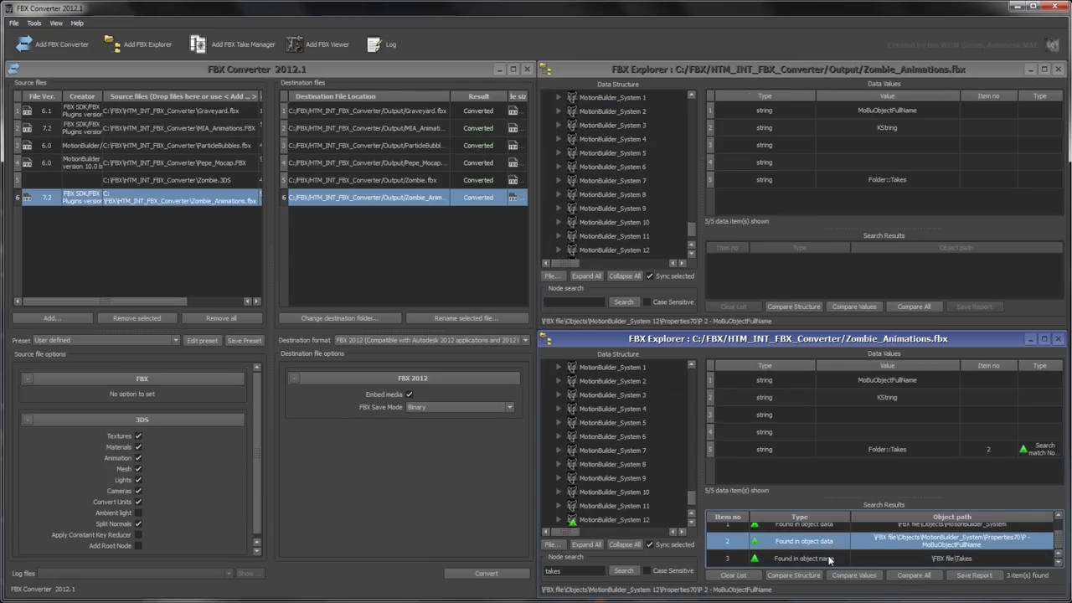
click(829, 558)
- Compare the data values of the original and converted Zombie_Animations.fbx files
click(833, 576)
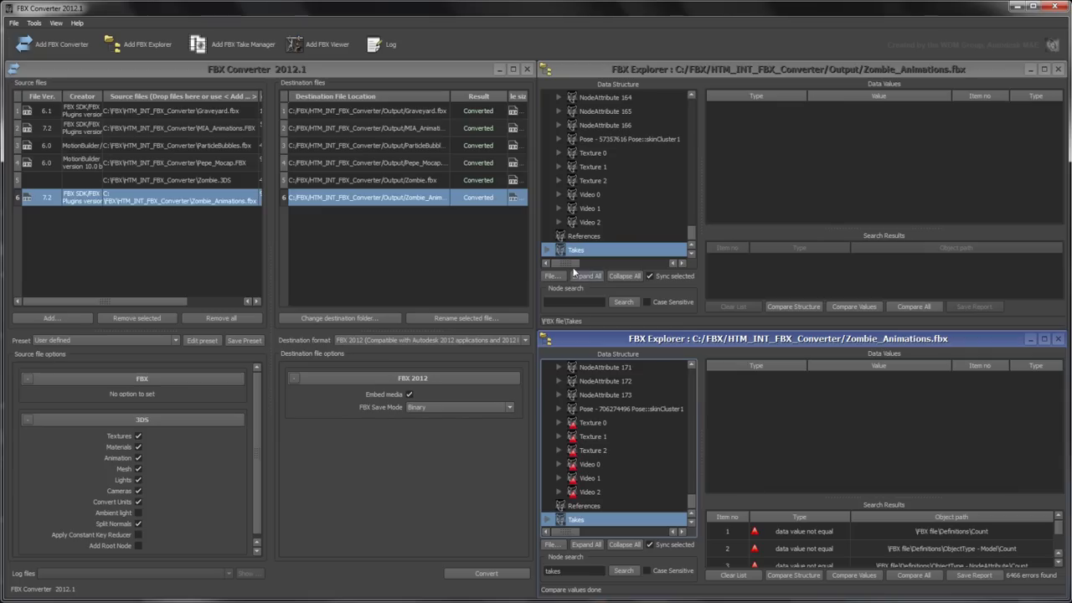
click(487, 224)
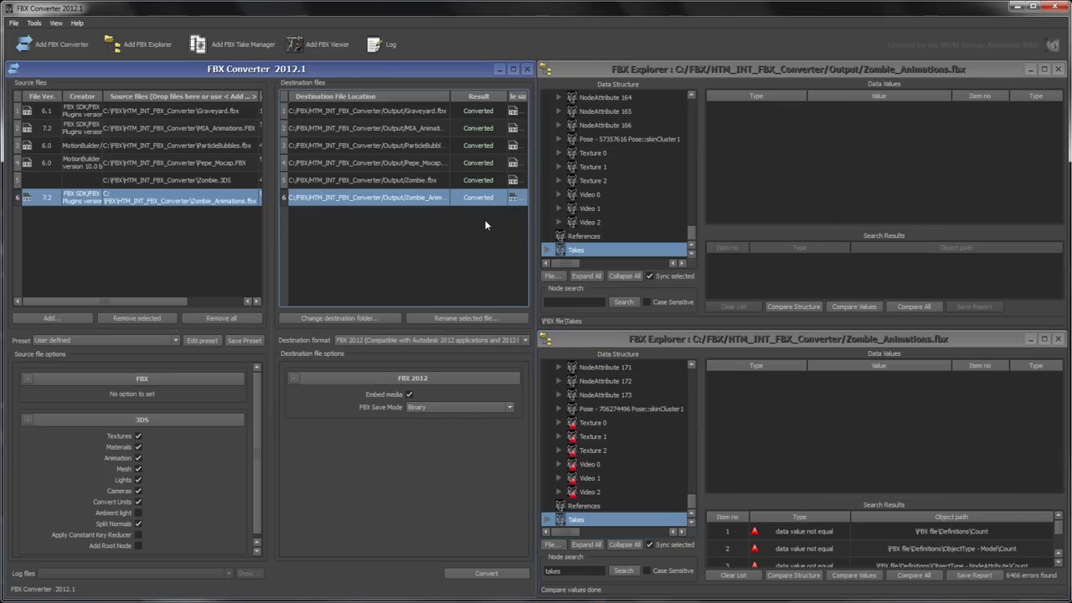
- Close both FBX Explorer windows
click(1050, 70)
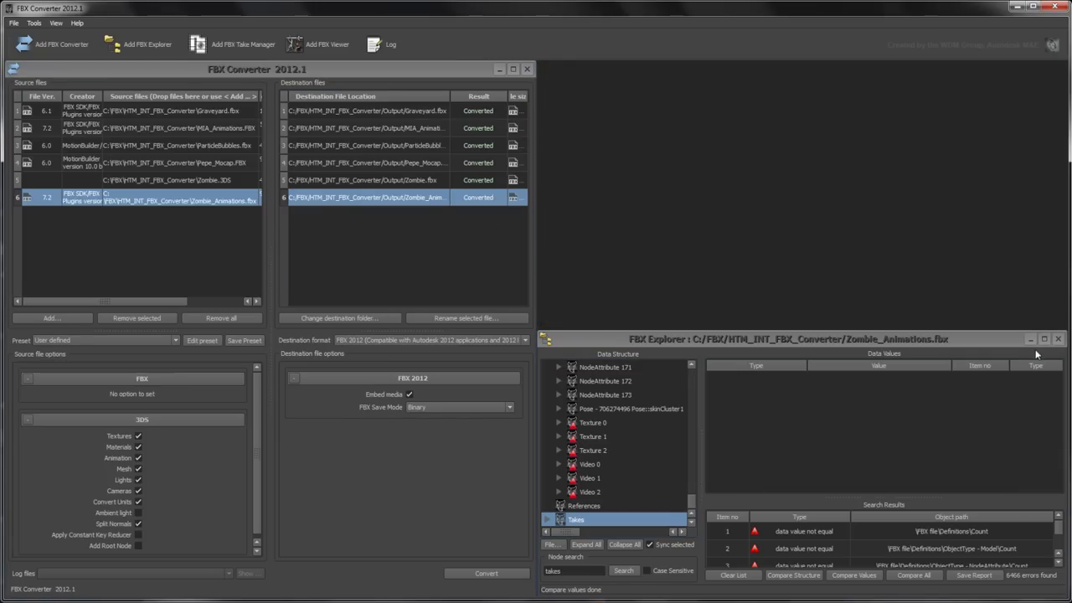
click(1057, 339)
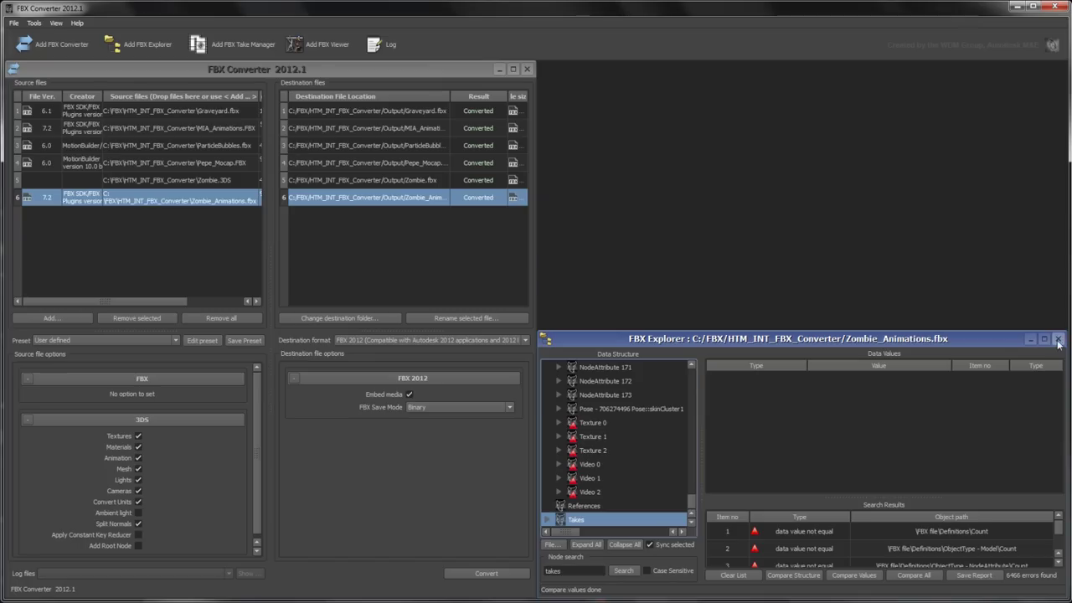
- Open an FBX Take Manager and tile it beside the FBX Converter window
click(268, 46)
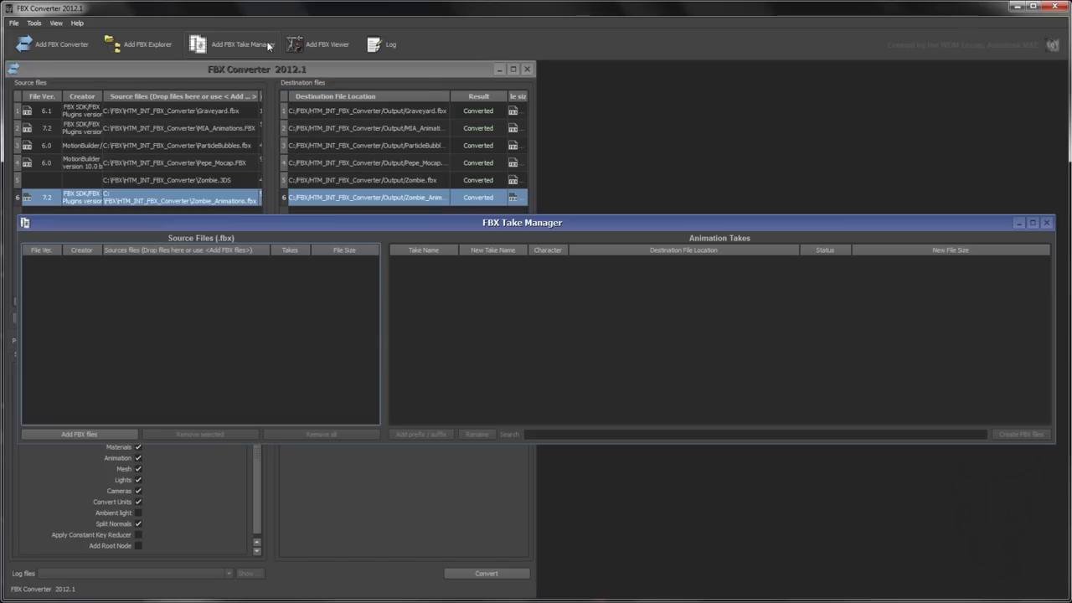
click(266, 66)
click(33, 23)
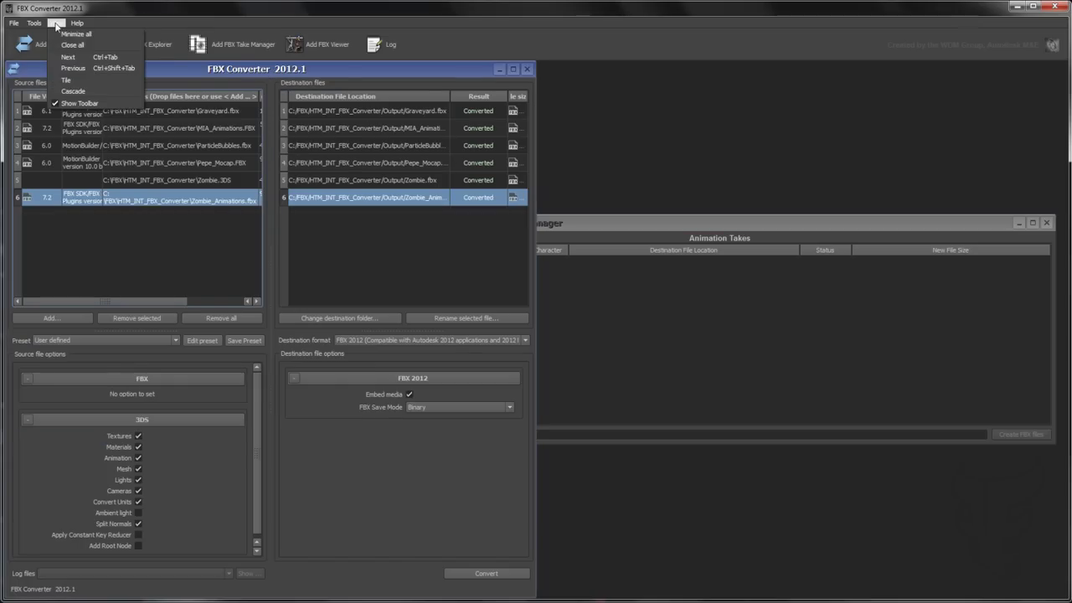
click(84, 84)
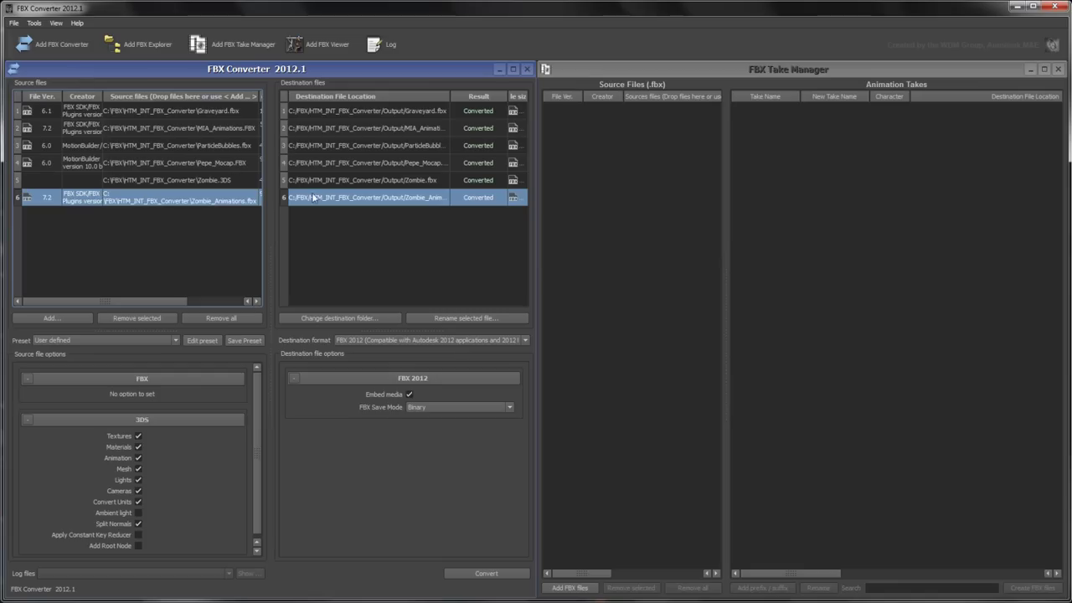
- Add the converted Zombie_Animations.fbx and MIA_Animations.fbx files to the FBX Take Manager's source files
drag(410, 198, 623, 85)
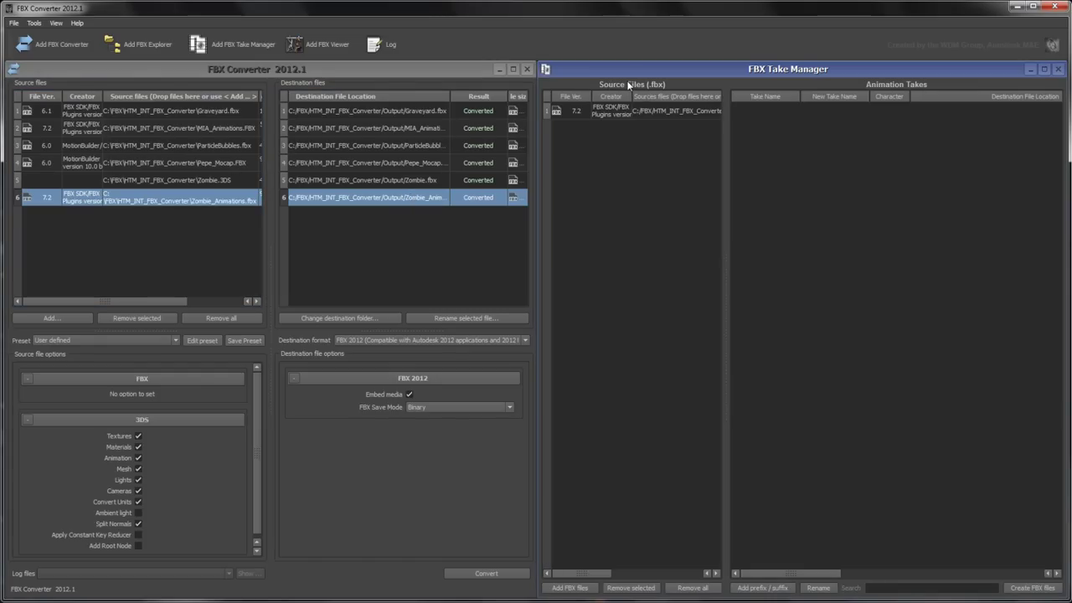
click(415, 130)
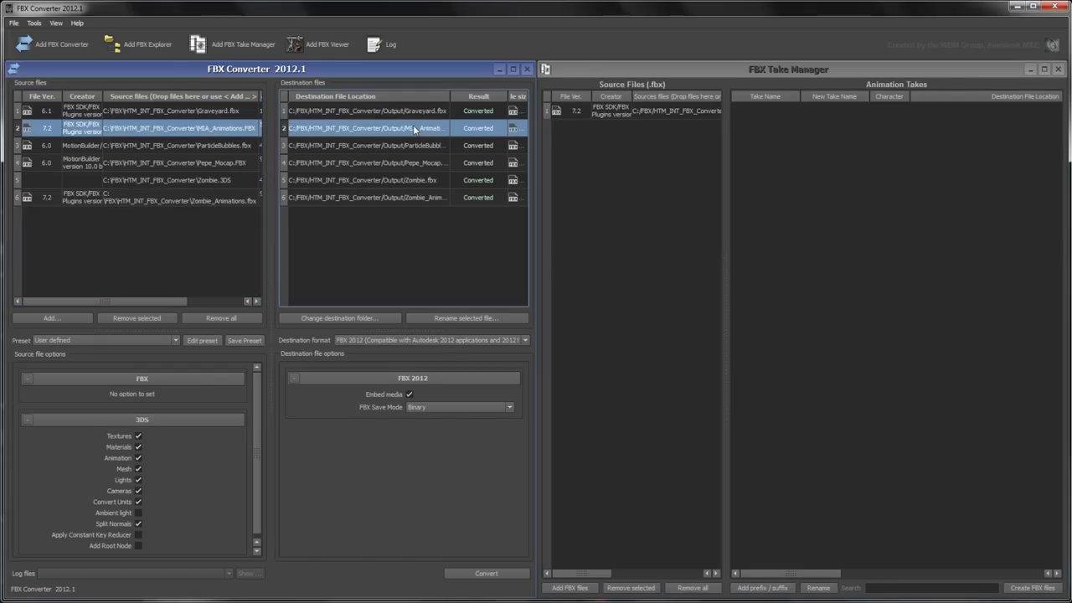
drag(621, 83, 623, 87)
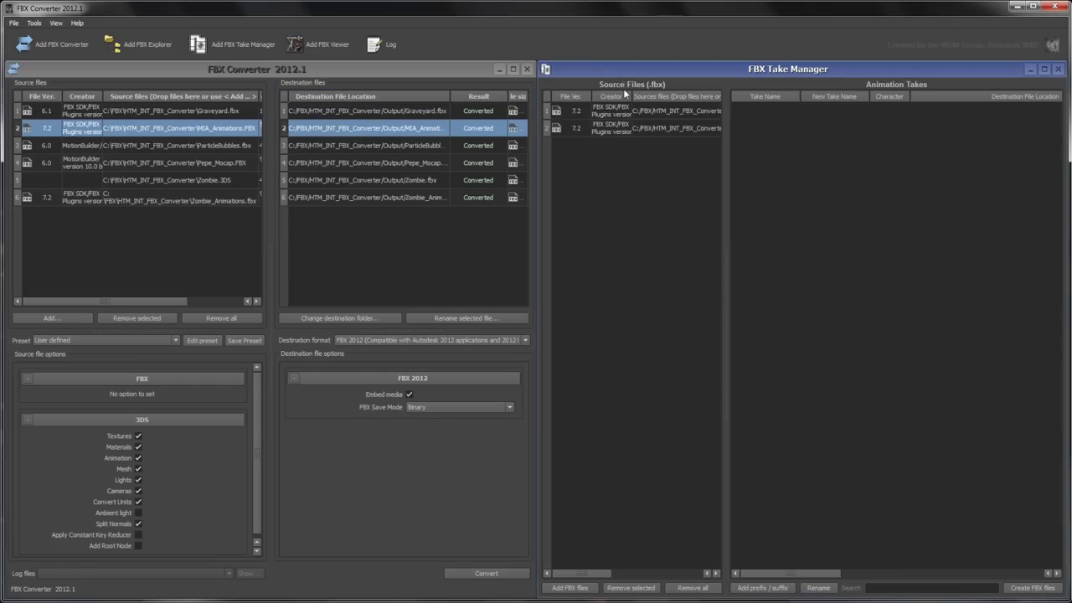
- Widen the source file list and inspect the animation takes of the Zombie_Animations and MIA_Animations files
drag(725, 152, 838, 175)
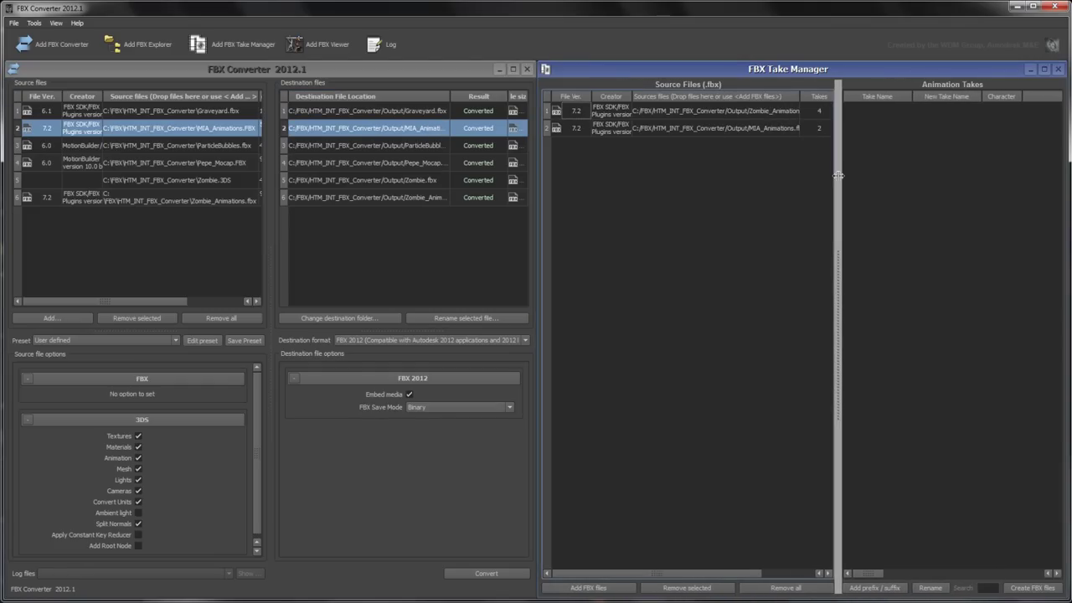
click(774, 111)
click(774, 128)
click(778, 115)
- Apply the prefix New_ to the SlowWalk take only and reset it to its original take name
click(899, 144)
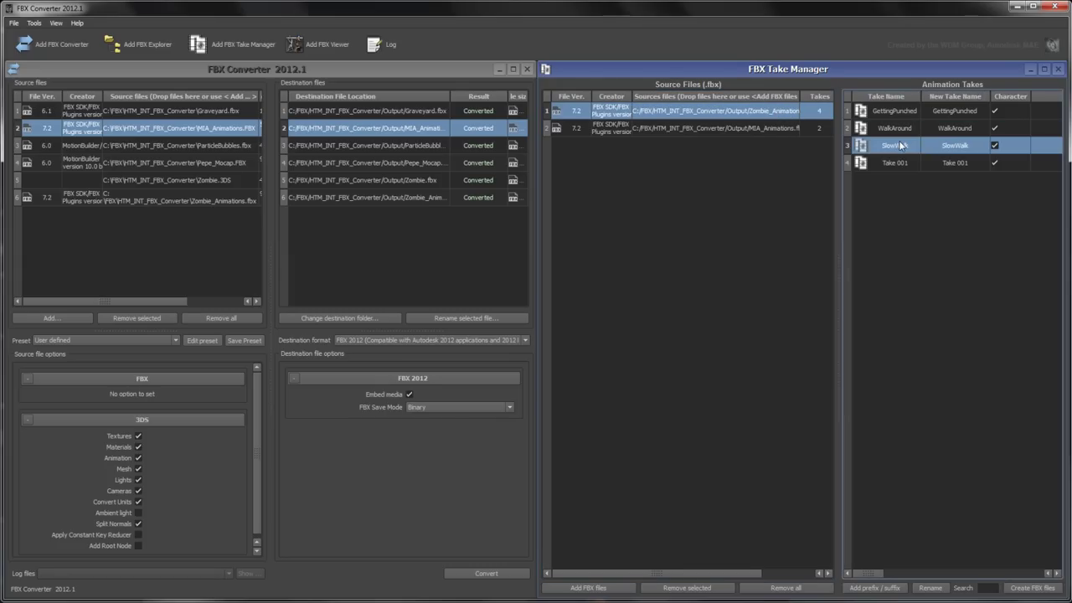
click(875, 588)
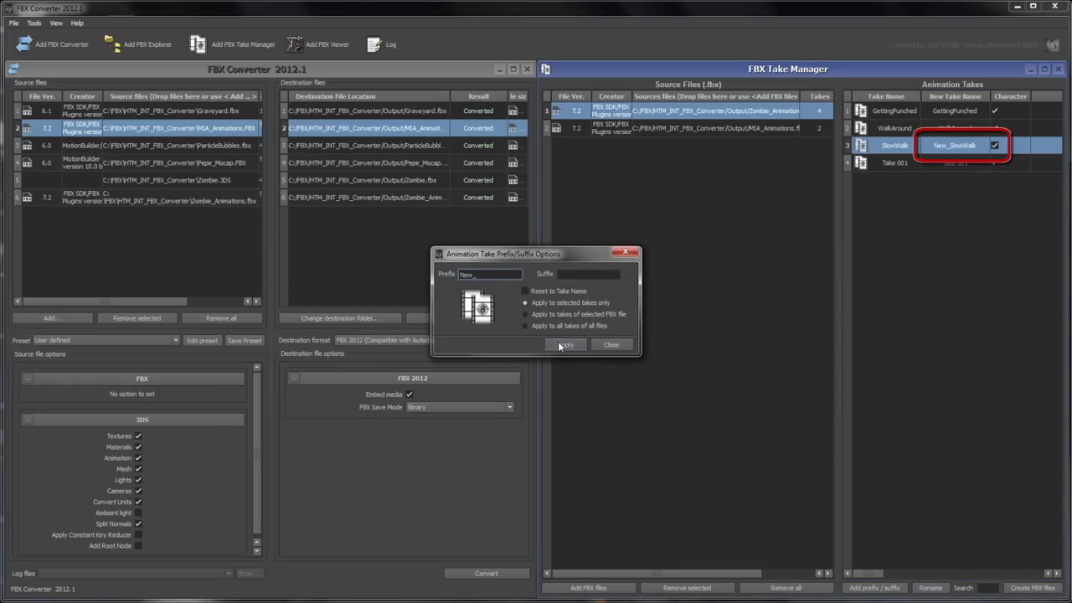
click(525, 291)
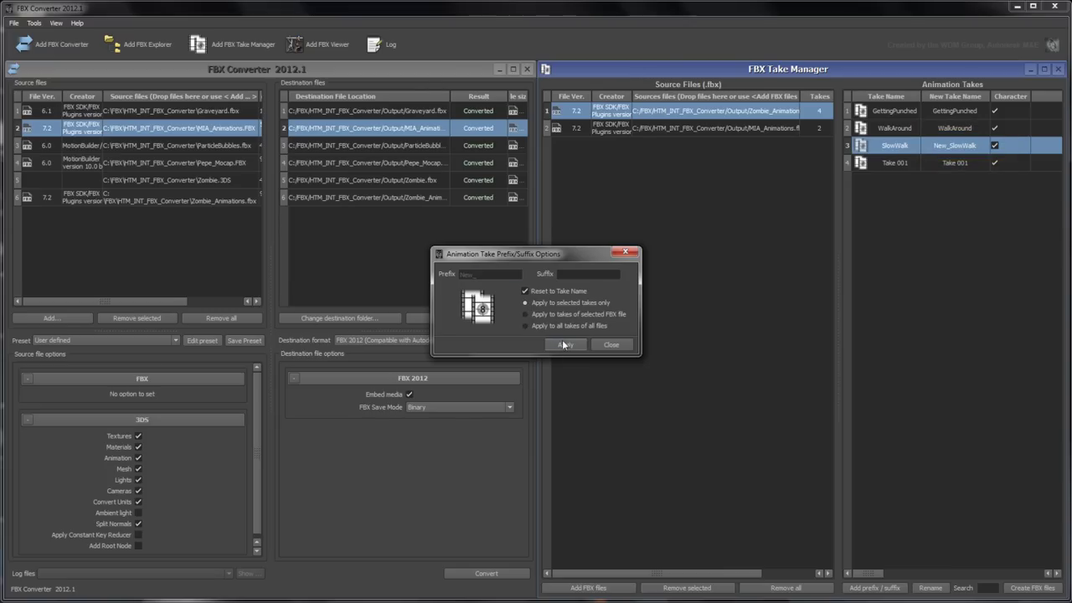
click(610, 345)
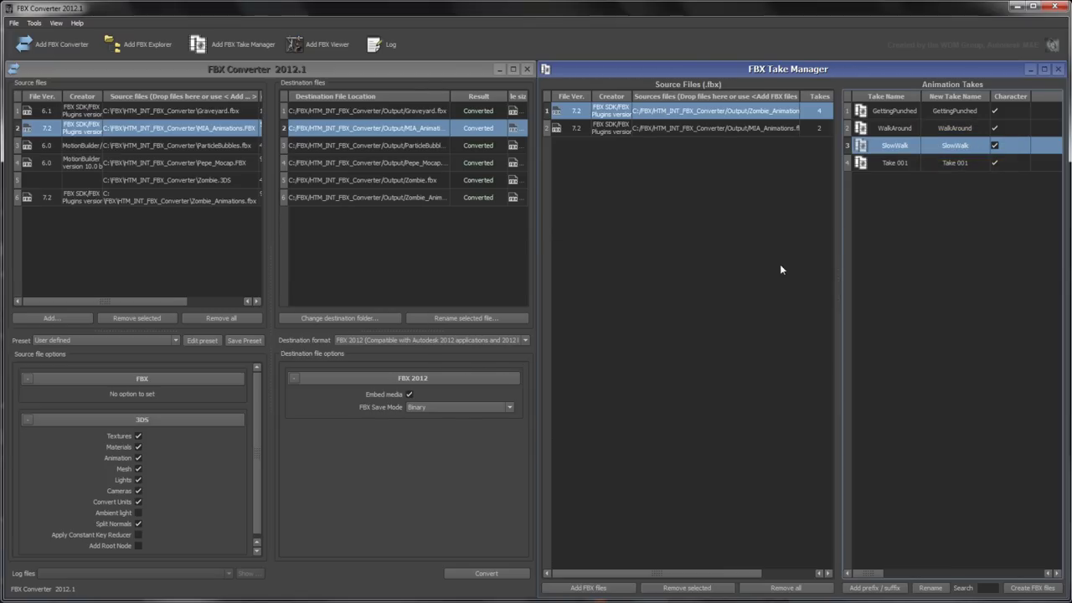
- Clear the Character option for the WalkAround and SlowWalk takes, and create one FBX 2012 file per take for all FBX files
click(995, 128)
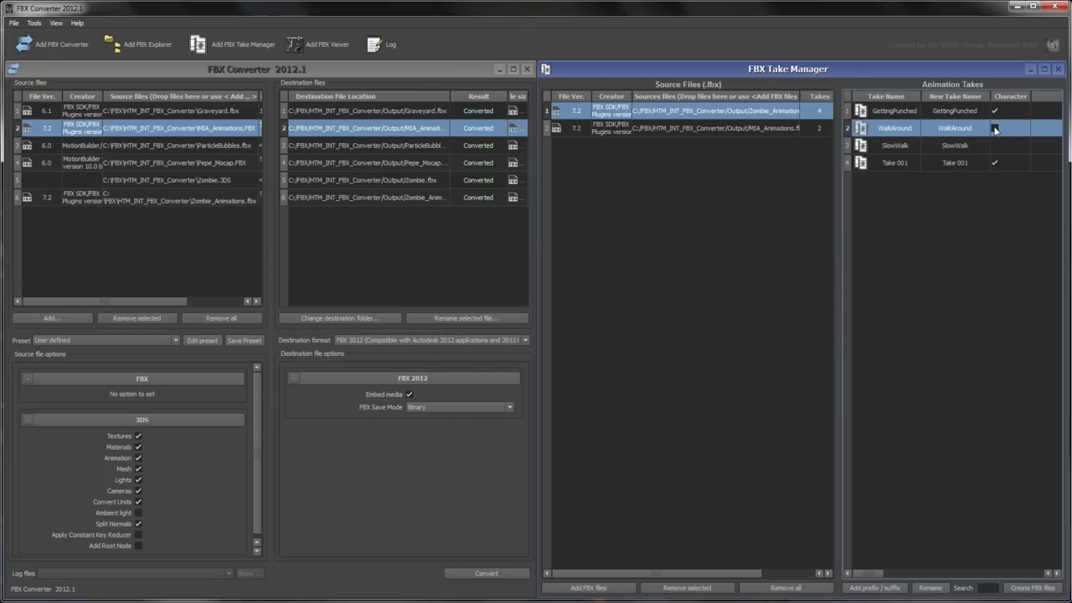
click(997, 194)
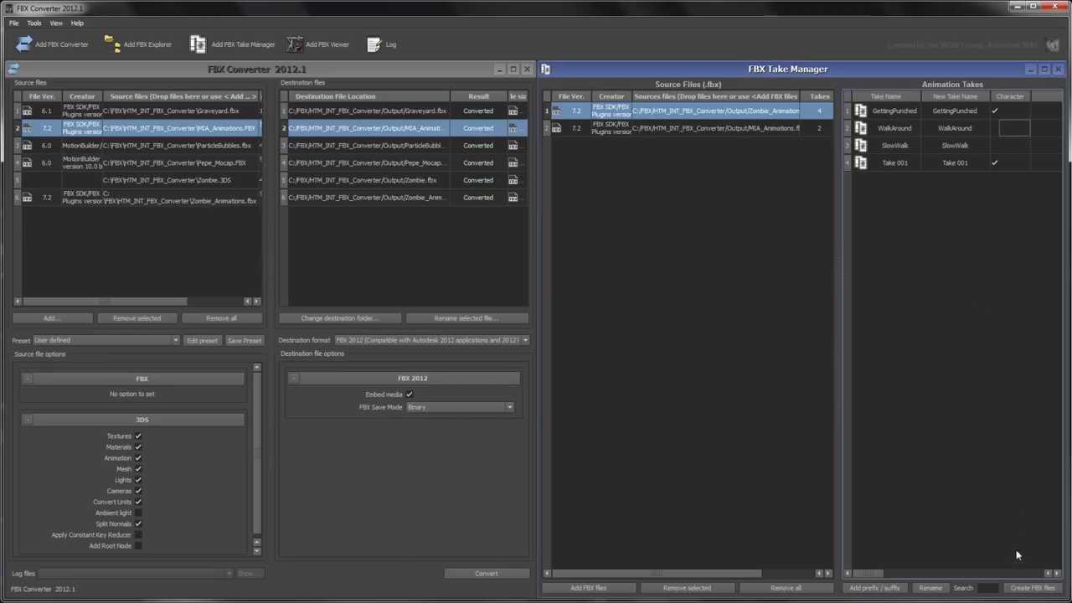
click(1030, 588)
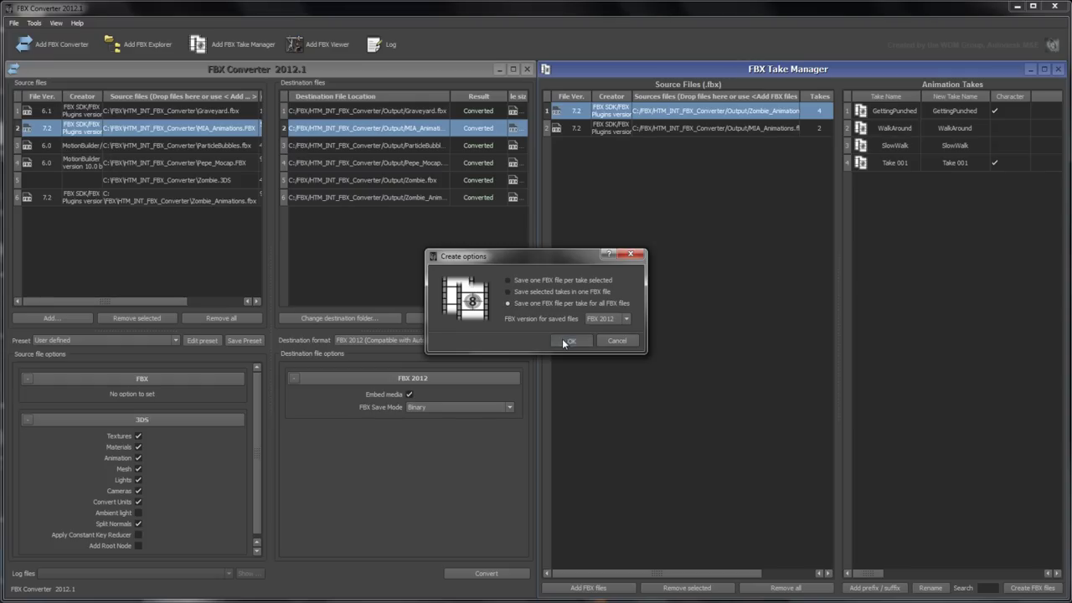
click(567, 339)
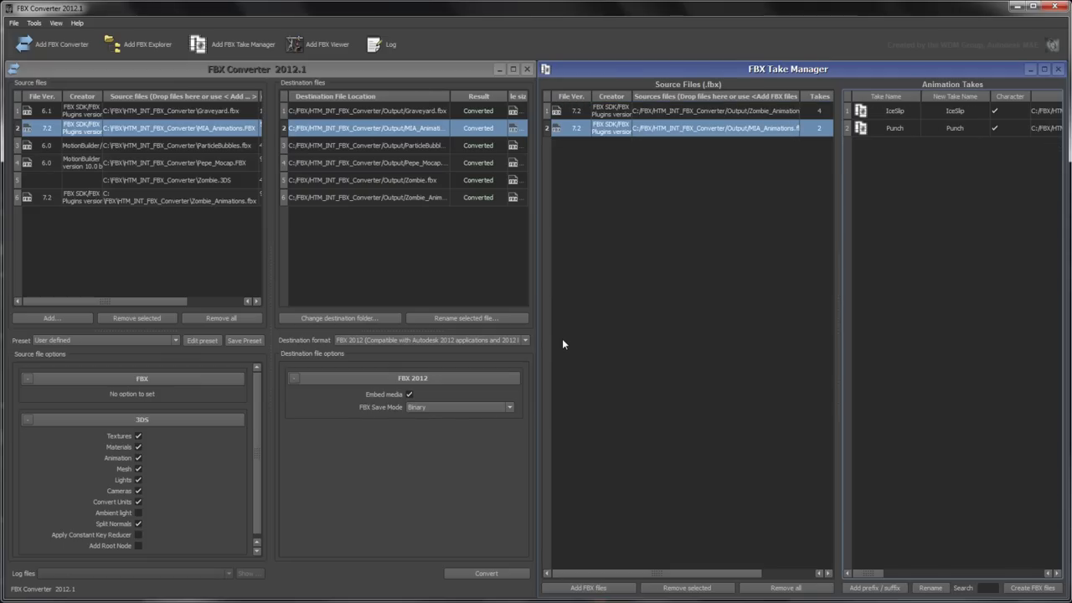
- Close the FBX Converter window and open two FBX Viewers, placing the second one below the first
drag(838, 251, 759, 264)
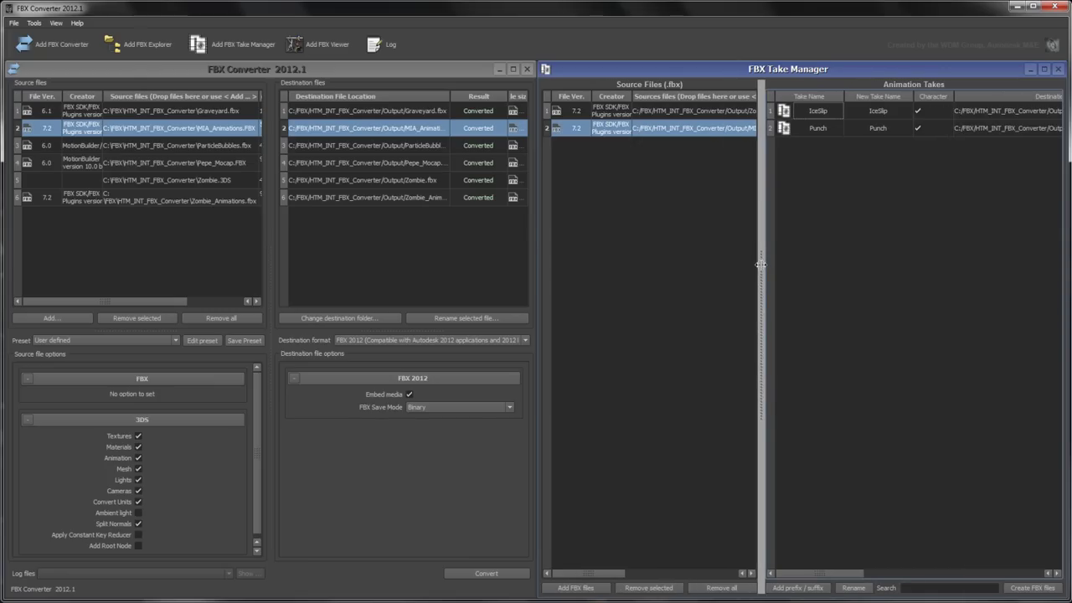
click(527, 69)
click(314, 51)
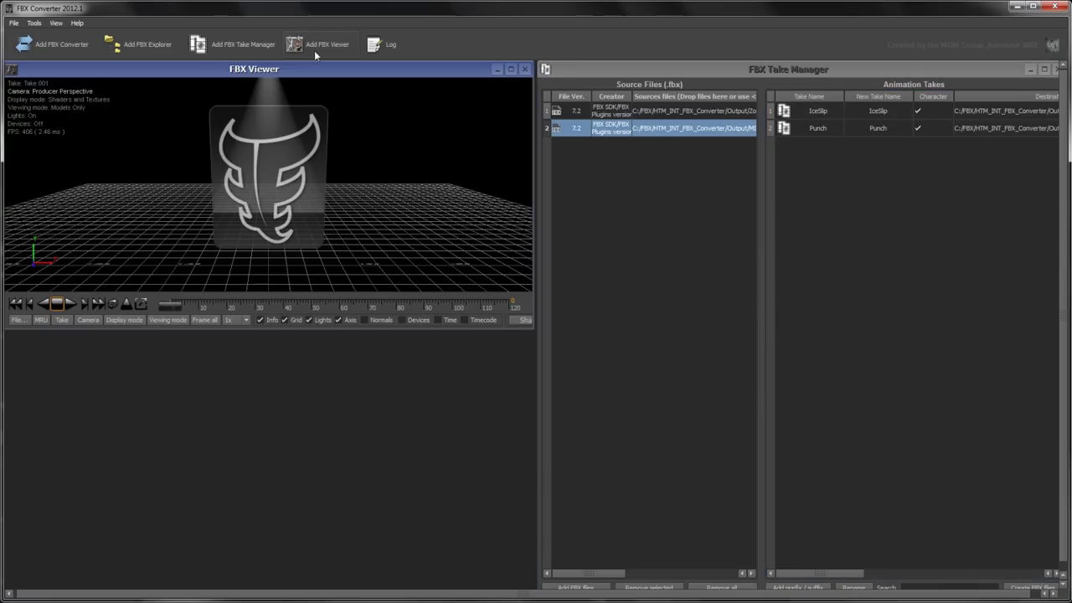
click(315, 51)
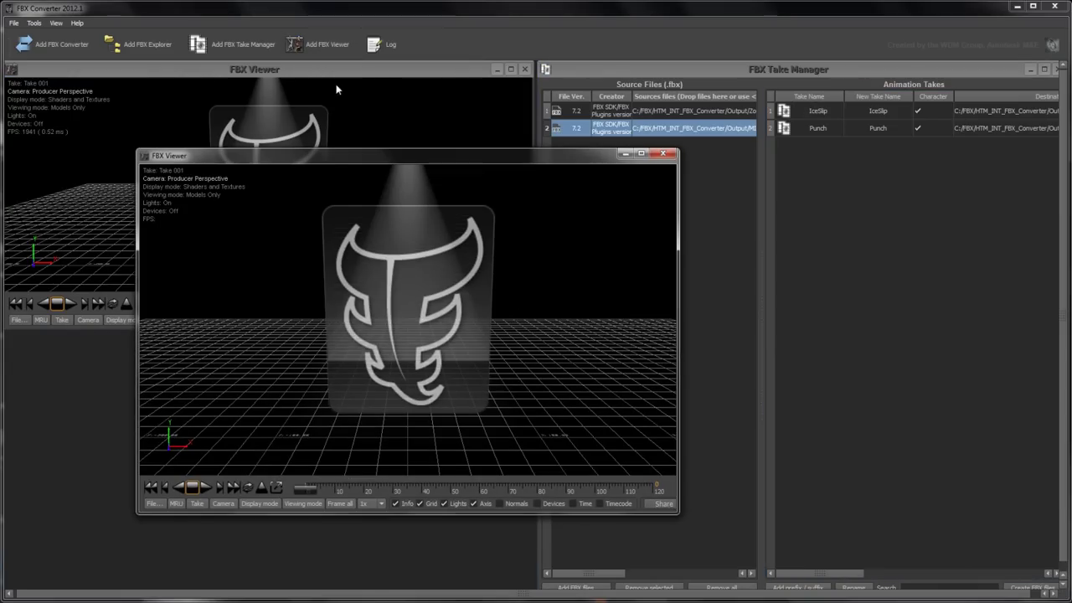
drag(336, 156, 202, 339)
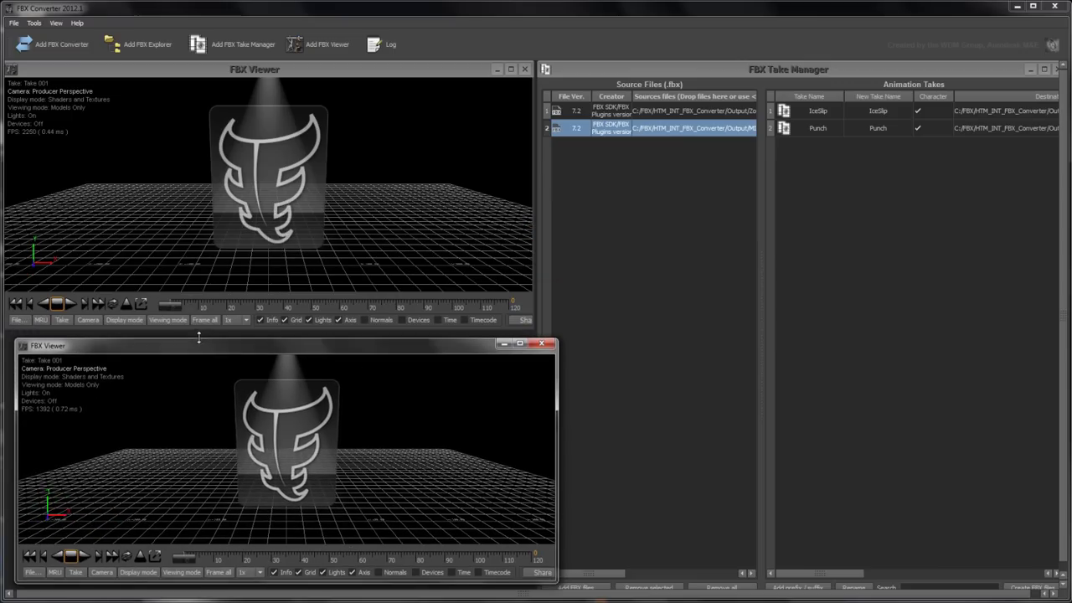
- Load Zombie_Animations.fbx in the upper viewer and Zombie_Animations_GettingPunched.fbx in the lower viewer
drag(694, 115, 579, 142)
drag(454, 176, 454, 176)
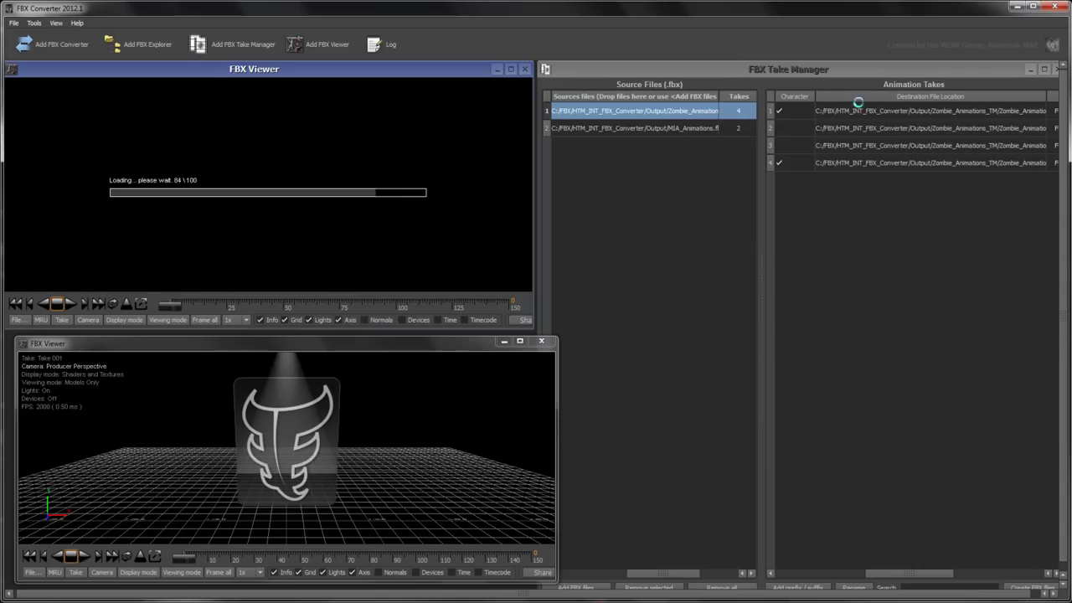
drag(905, 117, 797, 184)
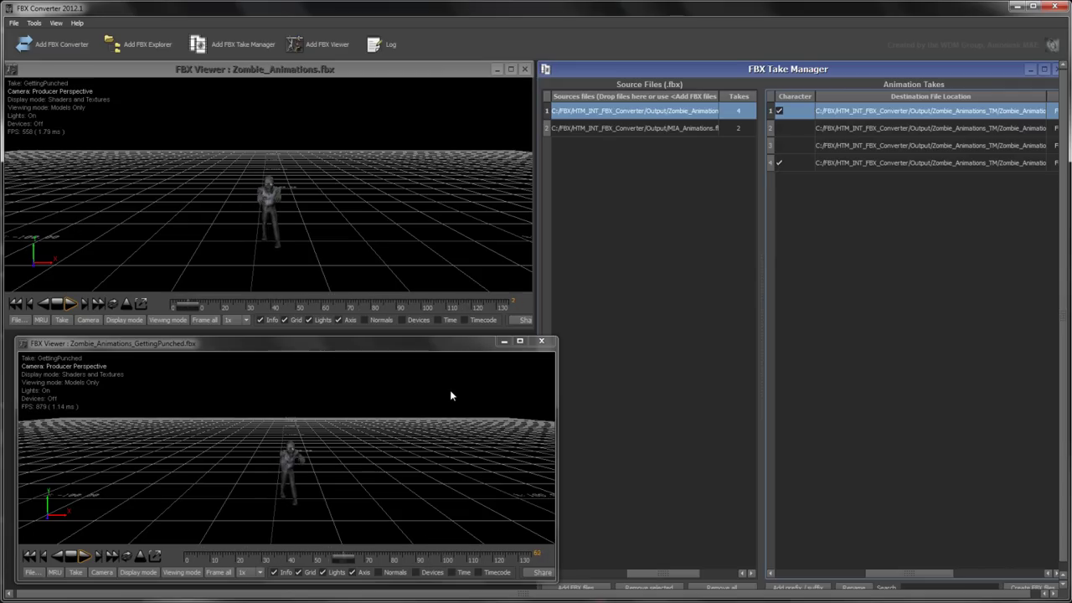
- Zoom in on the zombie in both viewers and orbit the lower view to examine the GettingPunched animation
click(334, 459)
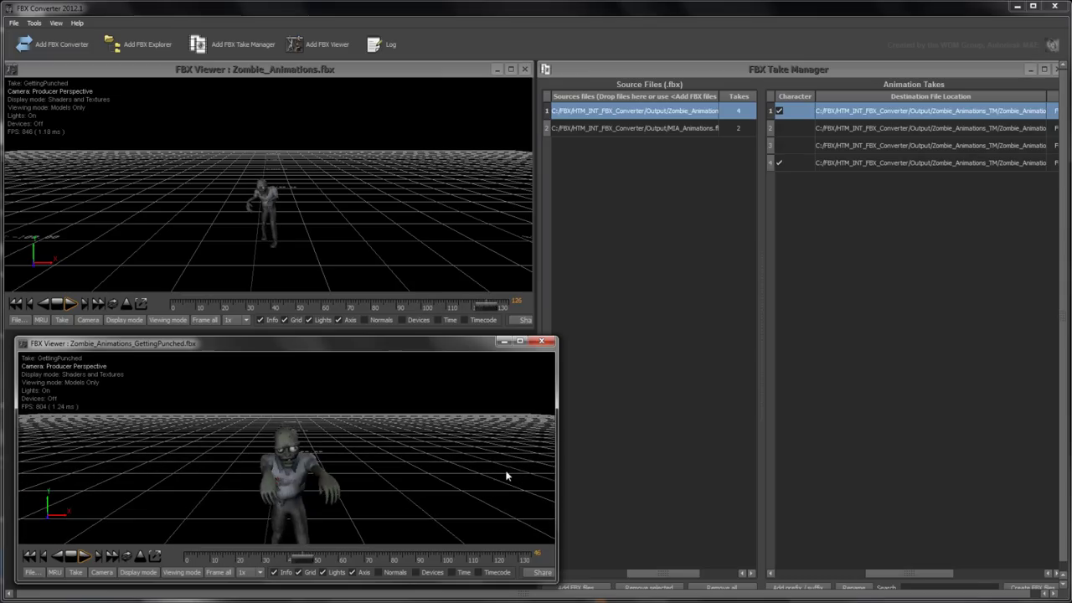
drag(361, 442, 327, 442)
right_drag(354, 221, 190, 244)
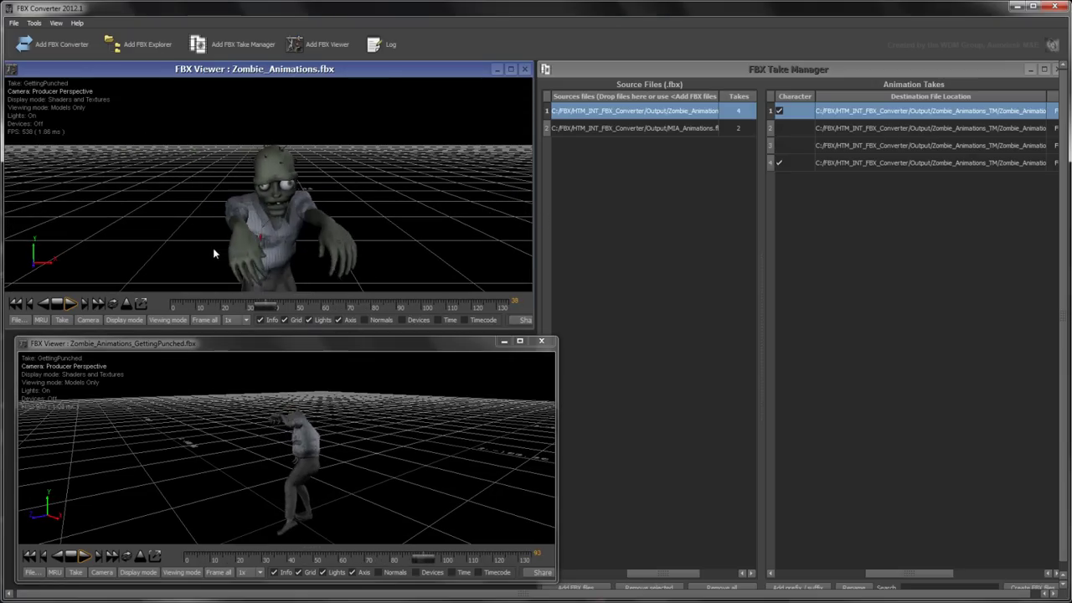
- Try playback speeds of 3x and 1/10x in the Zombie_Animations.fbx viewer and return it to 1x
click(246, 320)
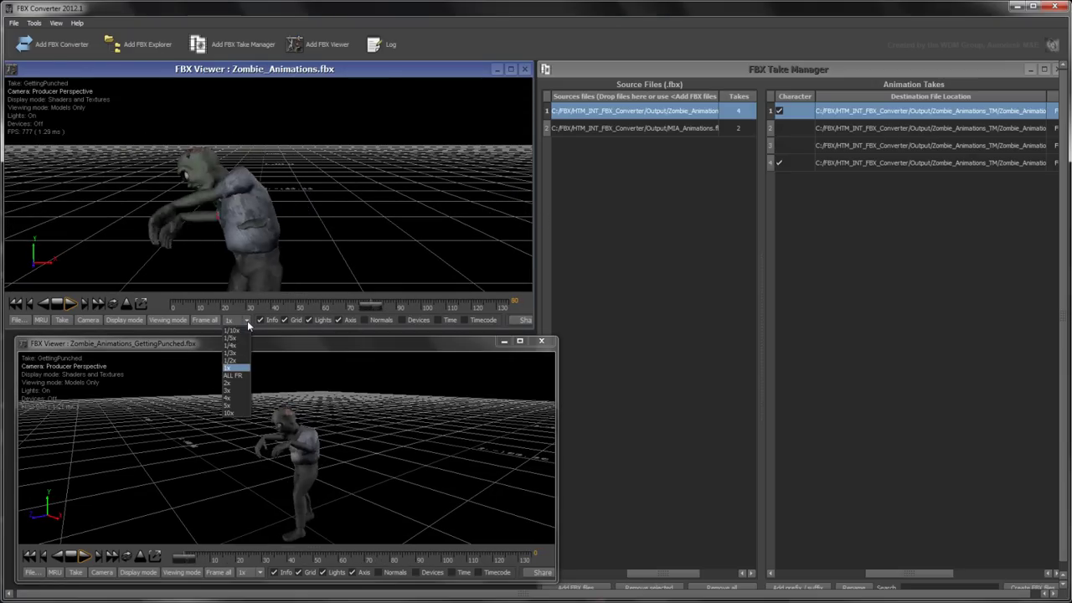
click(228, 390)
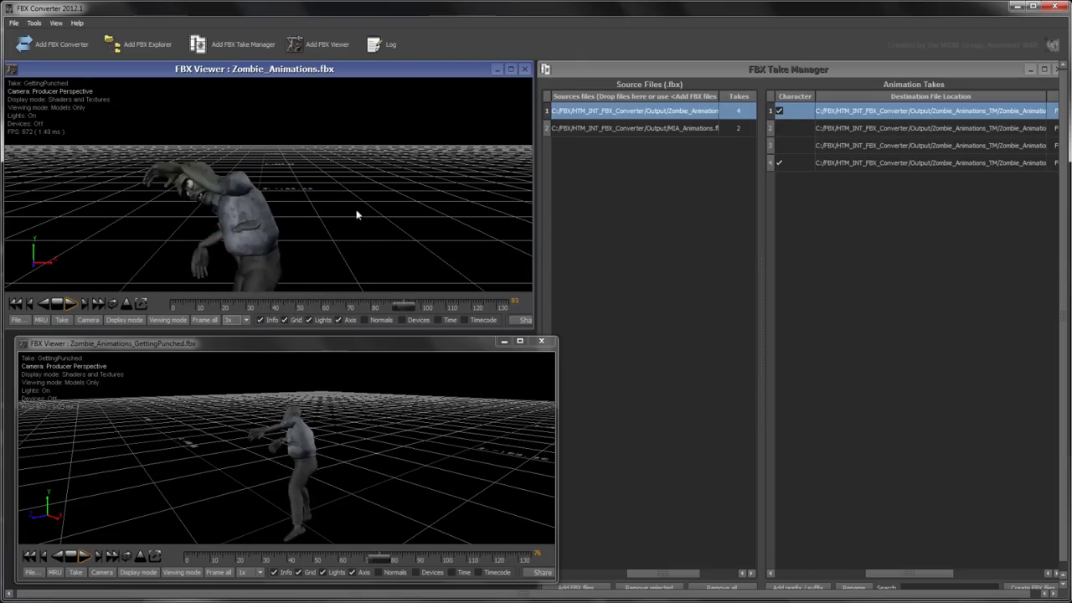
click(243, 320)
click(240, 331)
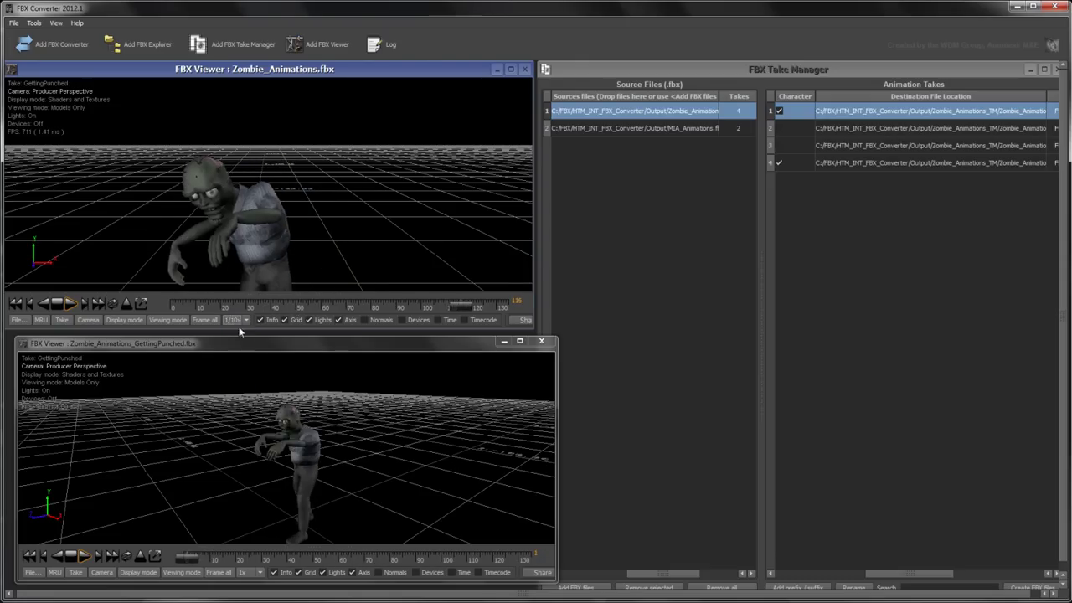
mouse_move(384, 218)
ctrl+mouse_down()
mouse_move(366, 355)
mouse_move(390, 227)
ctrl+mouse_up()
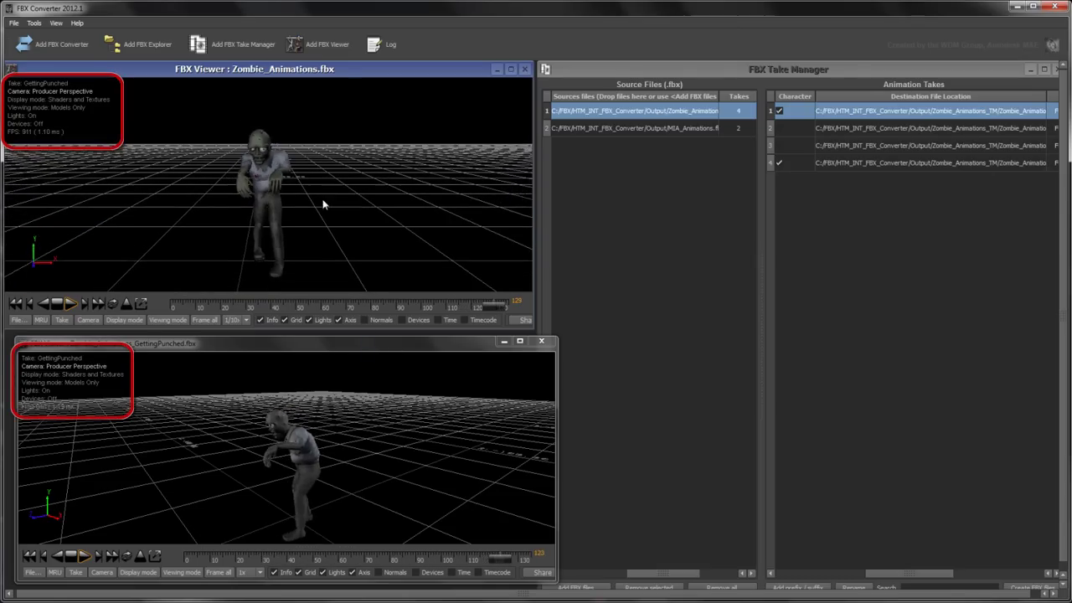
drag(342, 201, 256, 251)
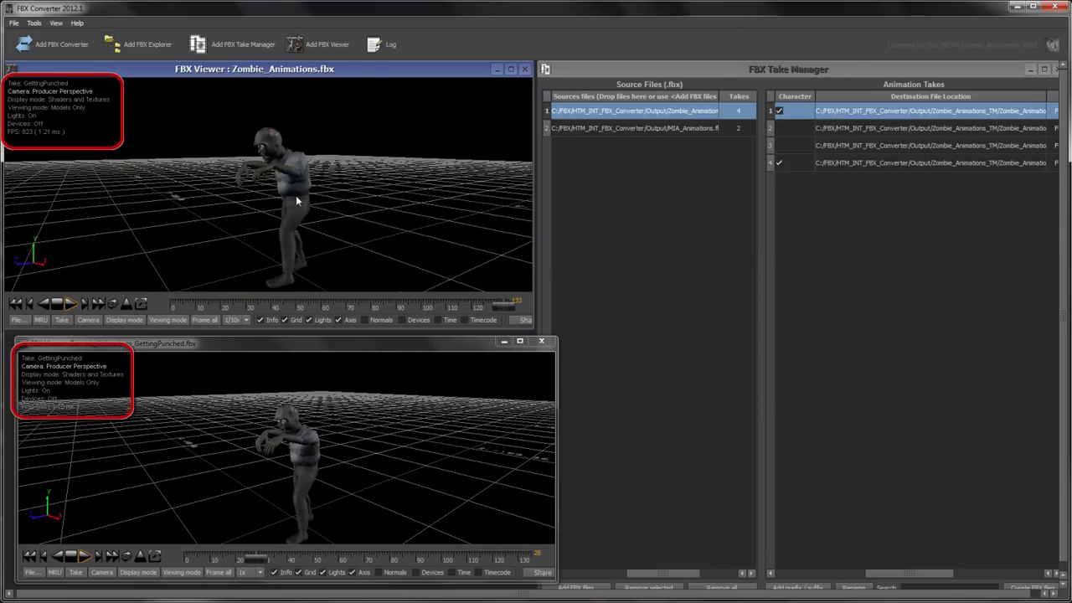
click(235, 319)
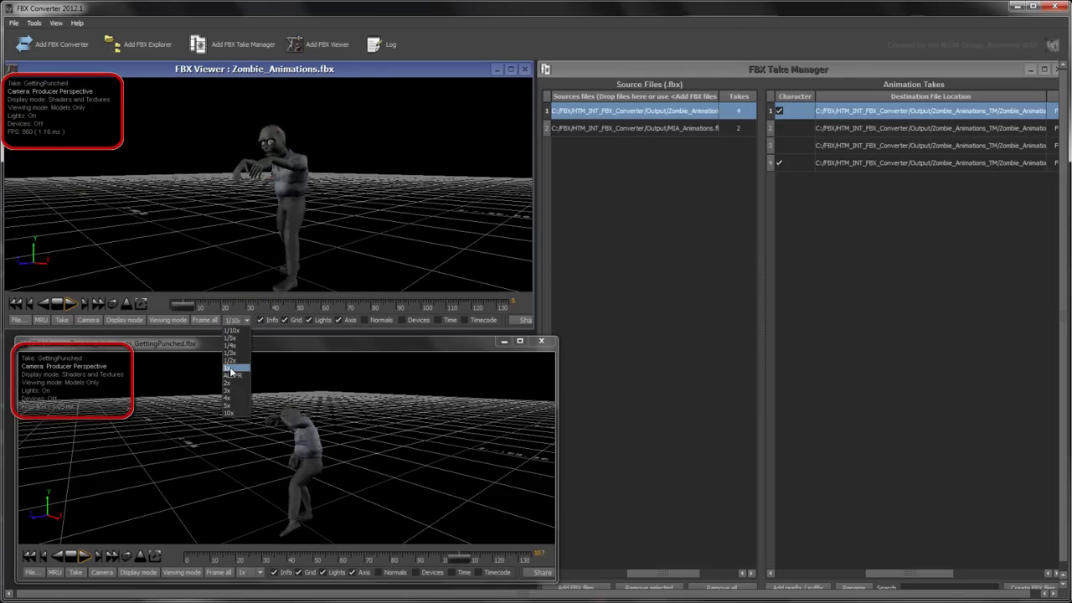
click(231, 369)
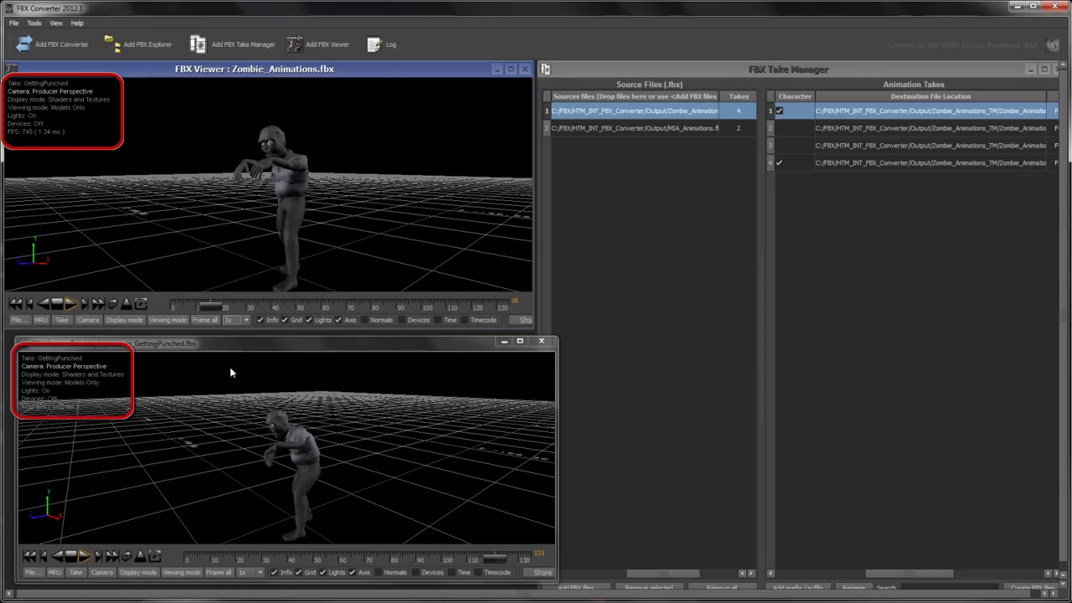
- Set the Zombie_Animations.fbx viewer to X-Ray viewing mode and display its timecode
click(169, 320)
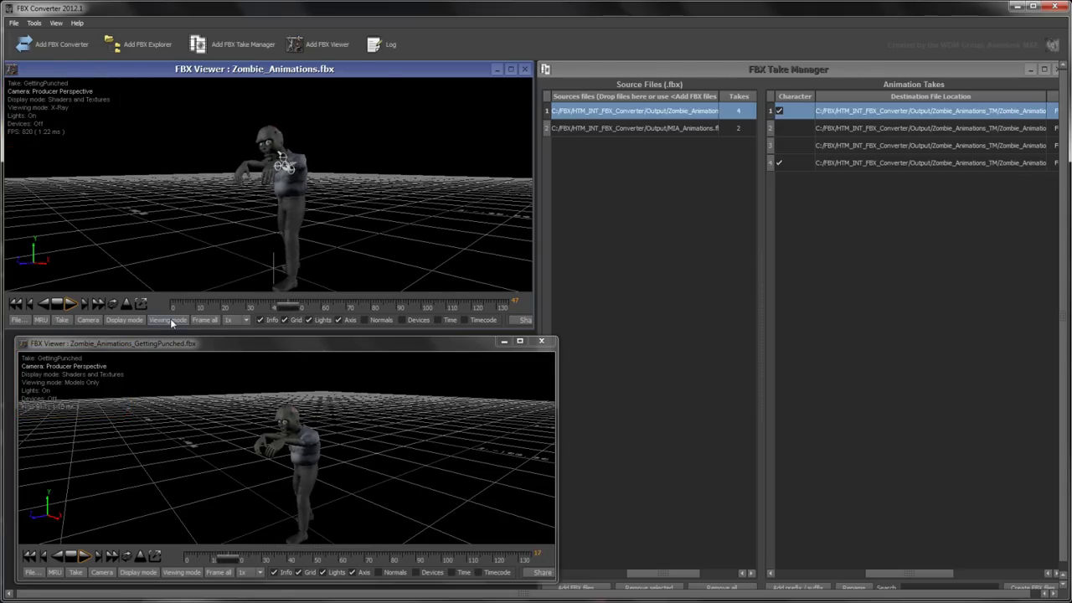
mouse_move(197, 293)
mouse_down()
mouse_move(210, 210)
mouse_move(215, 293)
mouse_up()
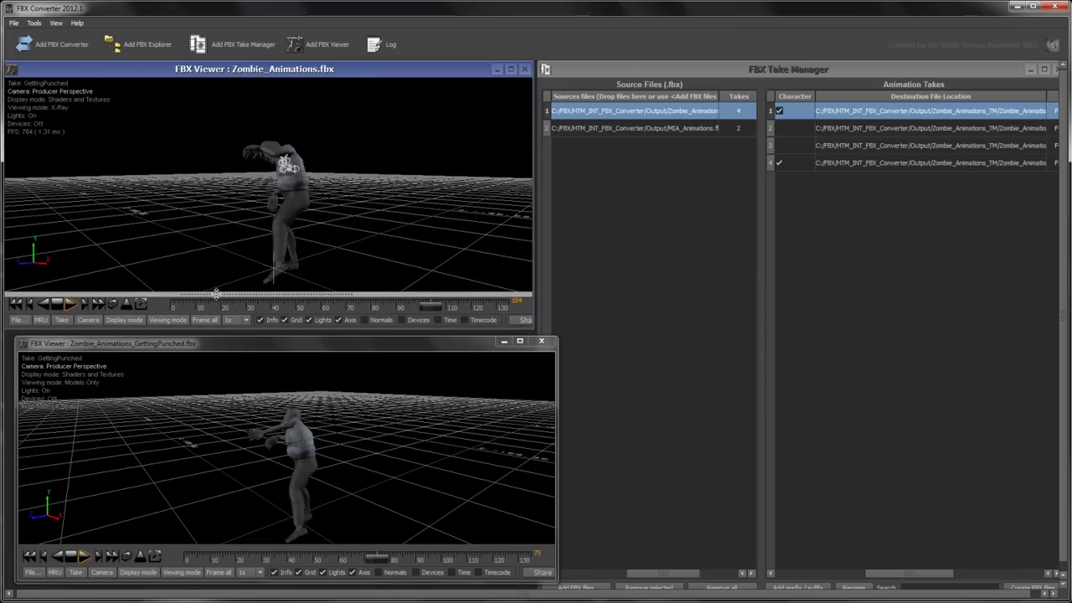
click(463, 320)
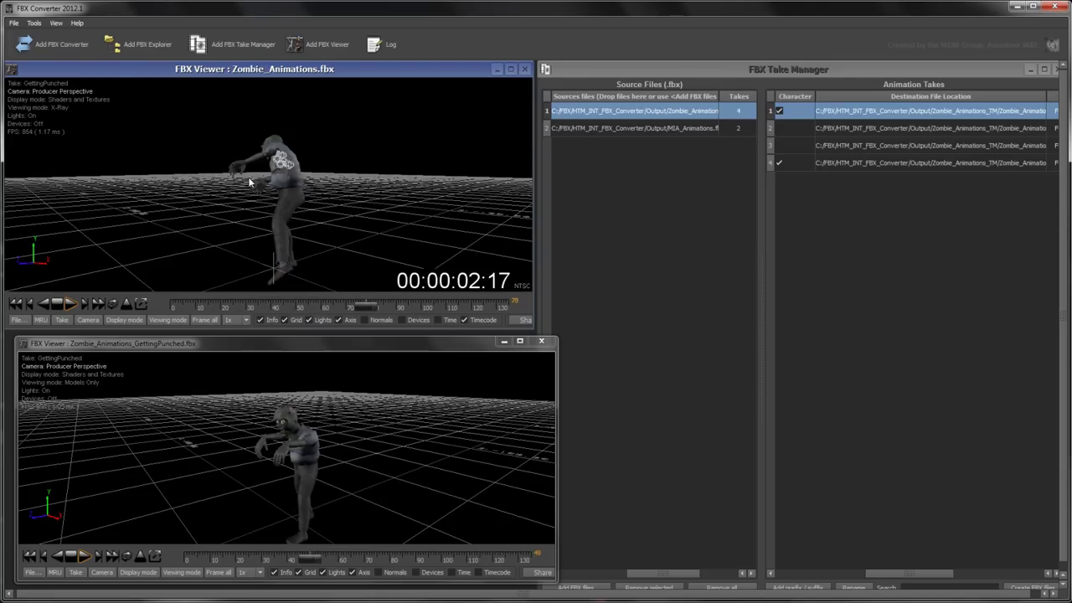
click(18, 23)
click(32, 23)
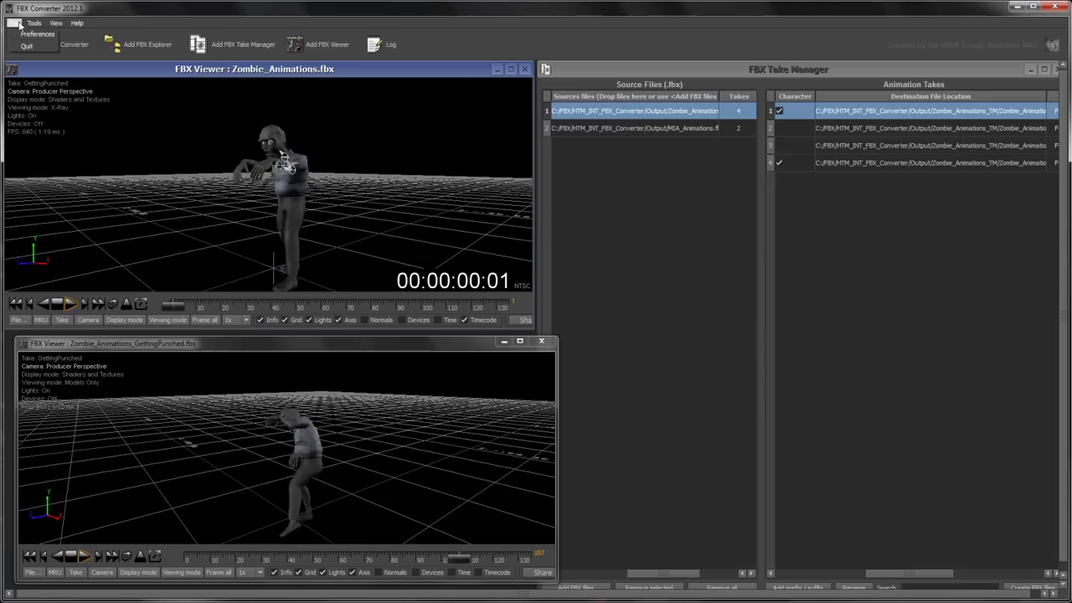
click(13, 22)
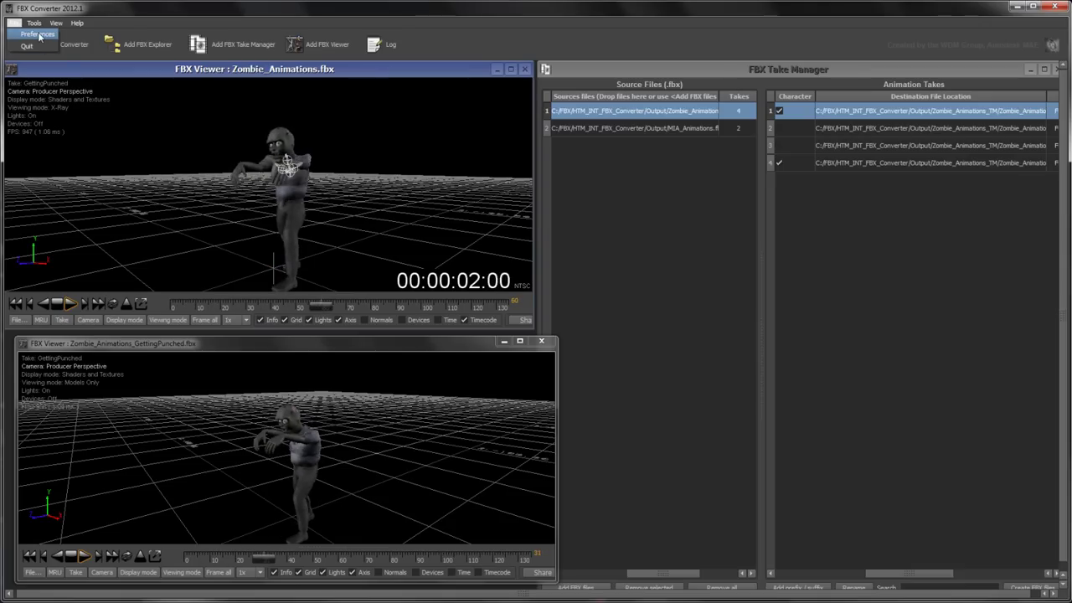
click(197, 143)
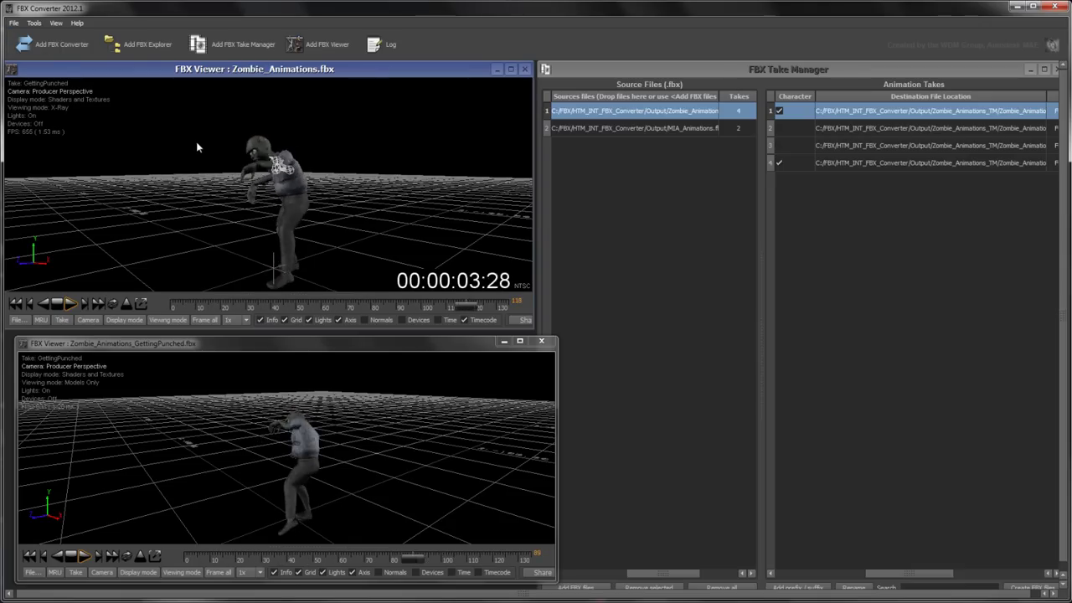
- Widen both viewers and turn on sharing between them, allowing FBXConverterUI.exe through Windows Firewall on public networks
drag(557, 376, 643, 378)
drag(533, 226, 624, 227)
click(521, 321)
click(585, 499)
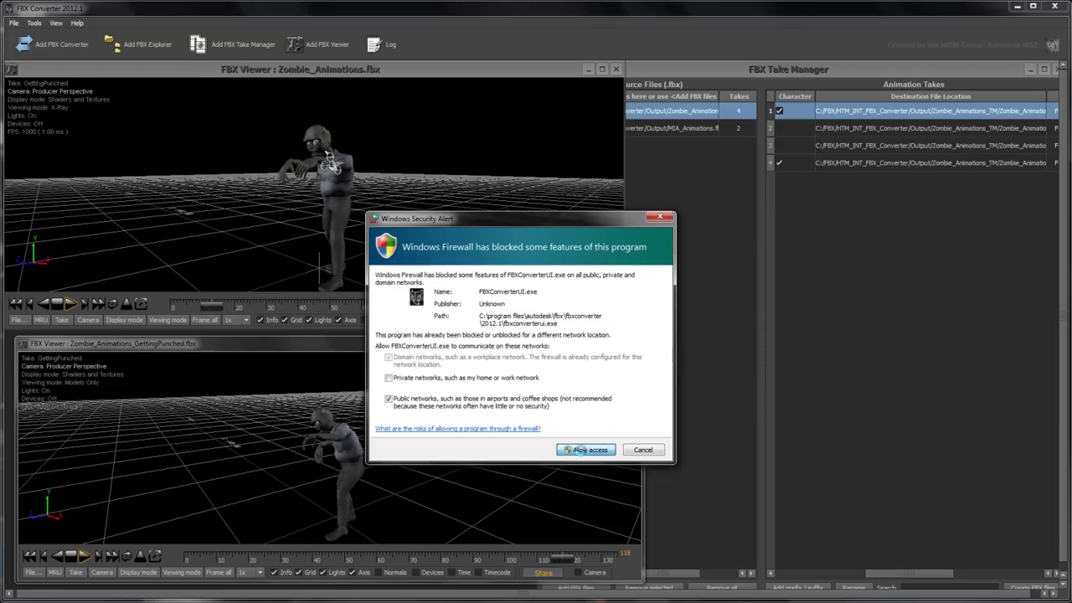
click(584, 450)
- Test the shared timeline by scrubbing the GettingPunched viewer to frame 86, and orbit each viewer's camera separately
drag(443, 428, 523, 421)
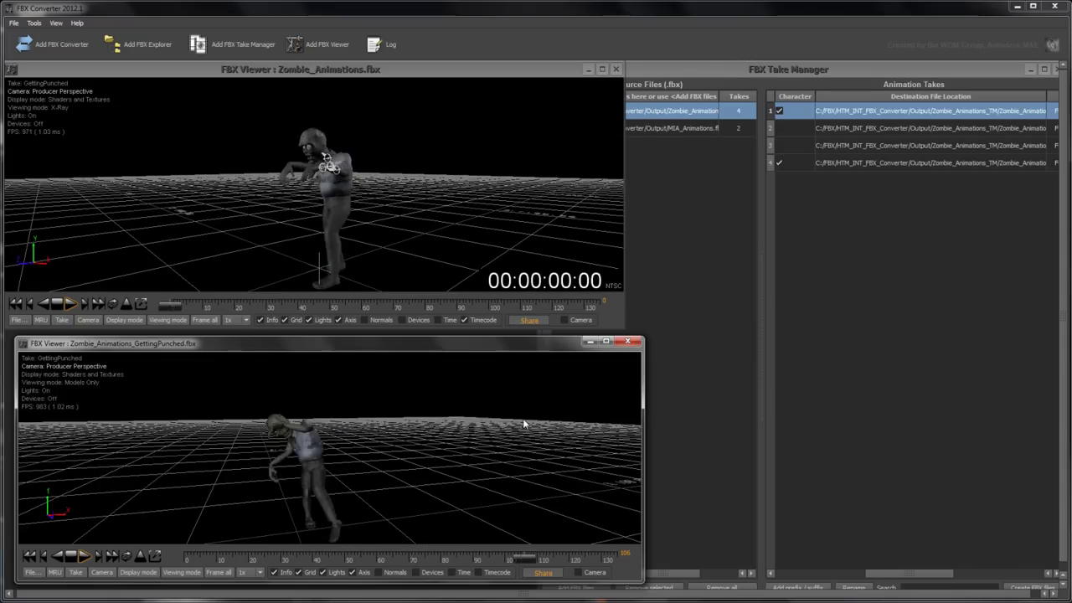
drag(268, 556, 465, 559)
click(431, 245)
drag(431, 244, 512, 226)
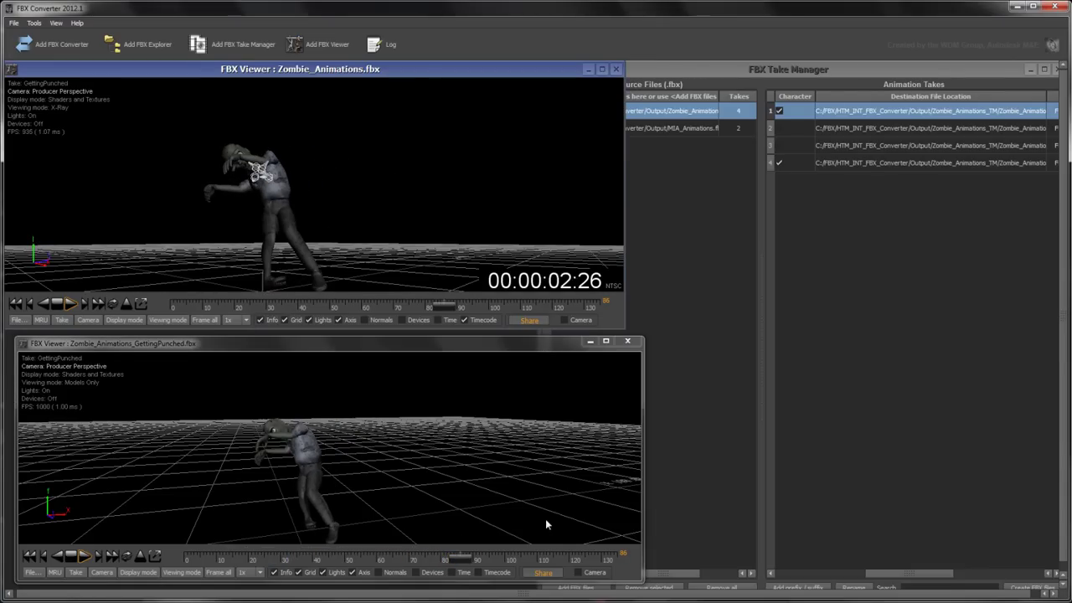
- Enable camera sharing in both viewers and test it by orbiting the view and scrubbing to frame 24
click(576, 573)
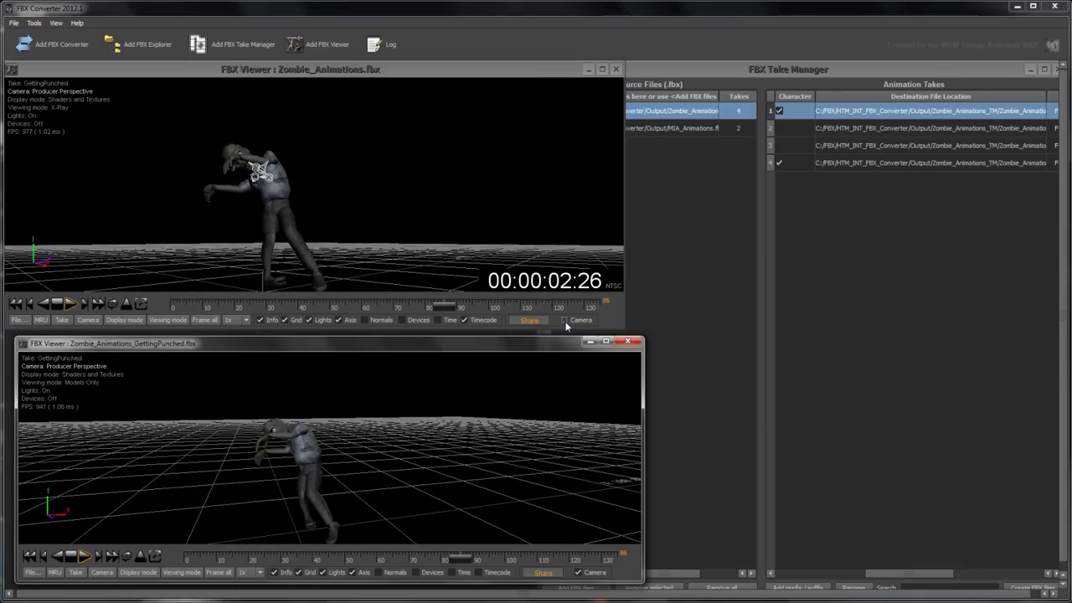
click(565, 321)
drag(459, 313, 312, 324)
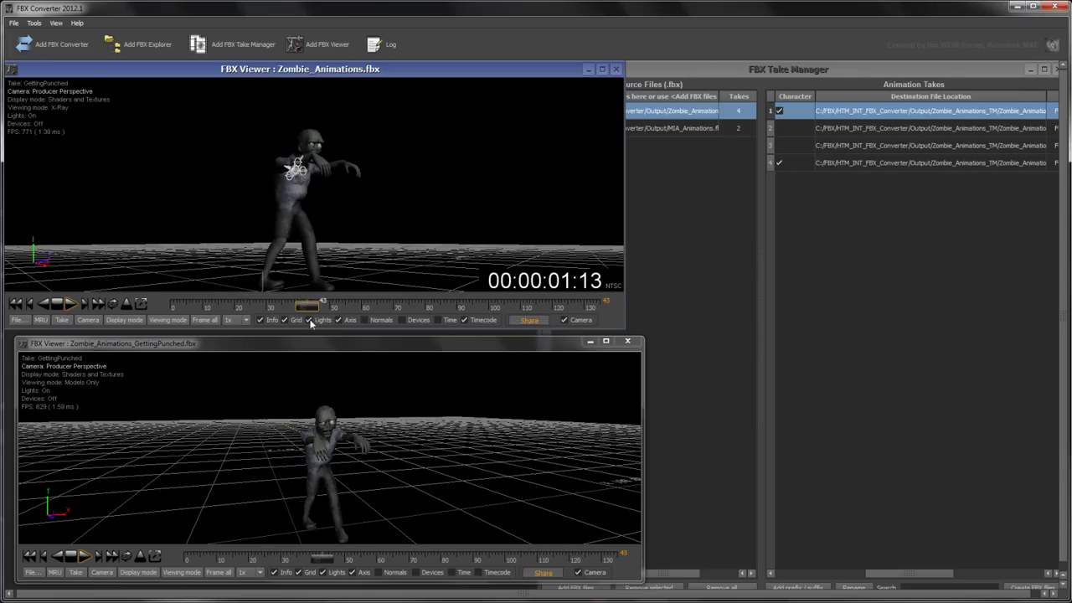
drag(266, 438, 357, 437)
drag(325, 558, 263, 576)
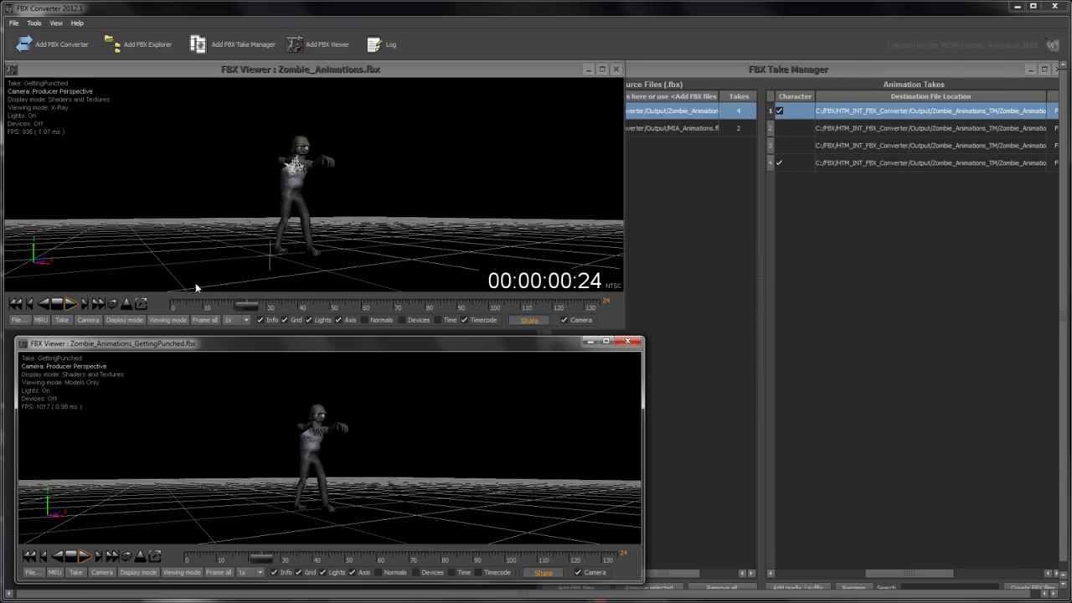
- Close all open tool windows, including the remaining Zombie_Animations_GettingPunched.fbx viewer
click(56, 24)
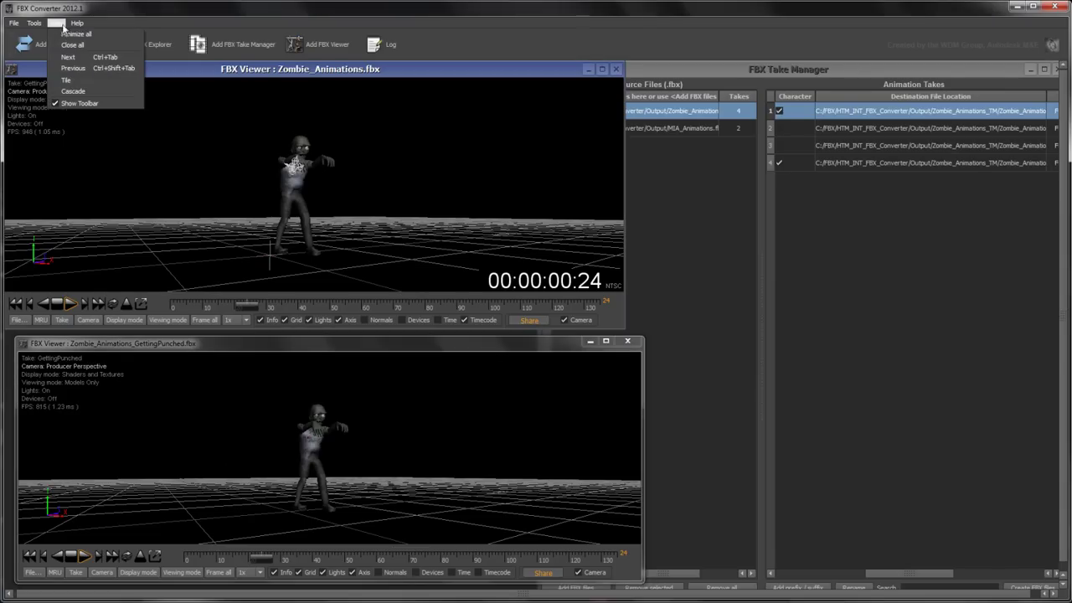
click(78, 48)
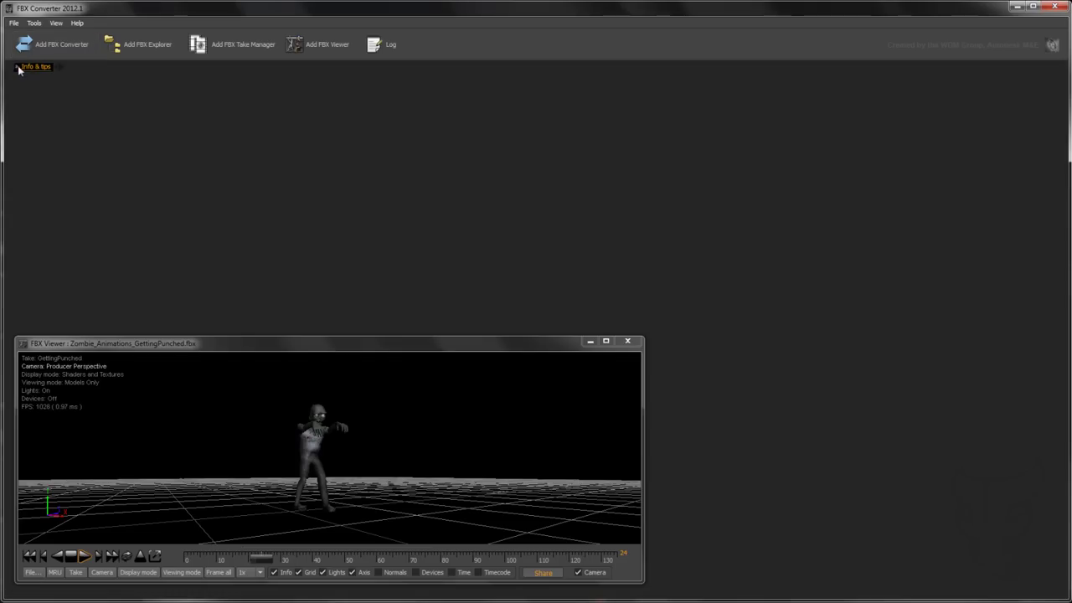
click(627, 341)
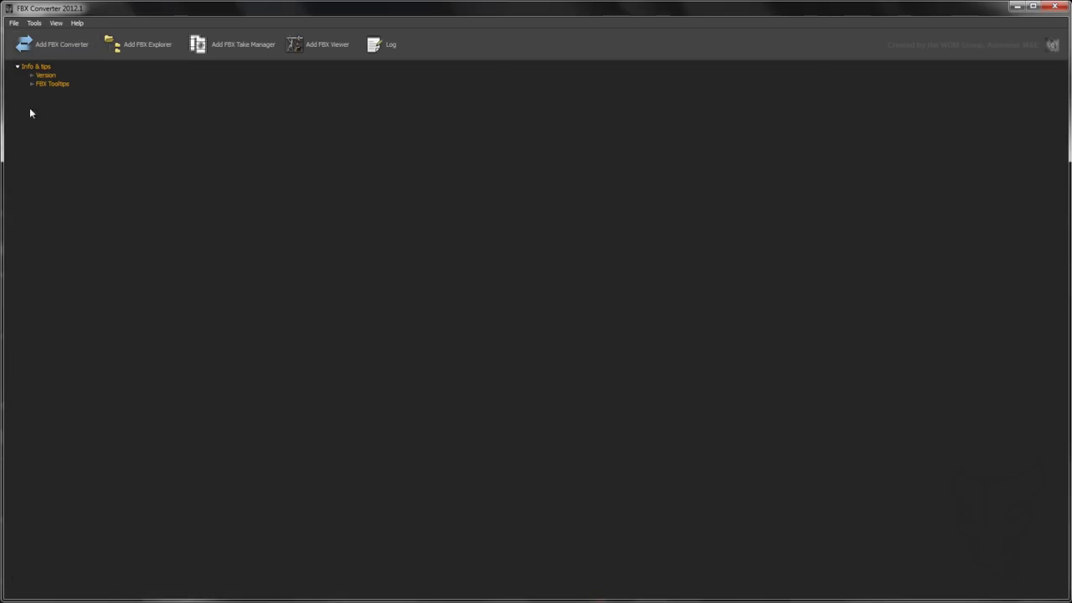
- Expand the Version, General, Converter and Animation Take Manager tips and reposition the Info & tips tree on the application background
click(46, 101)
click(48, 144)
click(34, 76)
drag(70, 80, 533, 259)
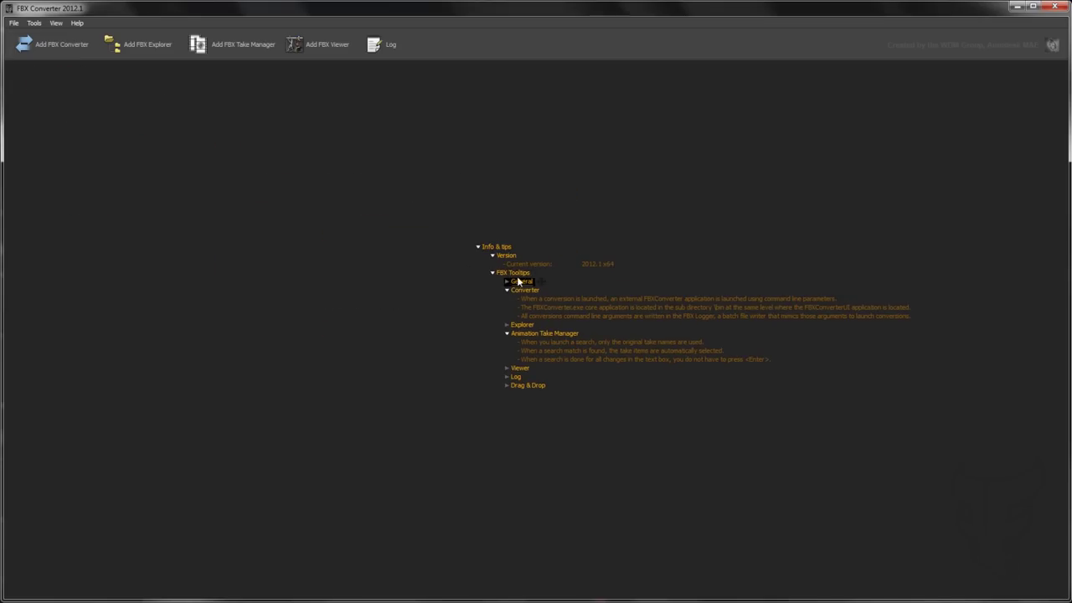
click(522, 282)
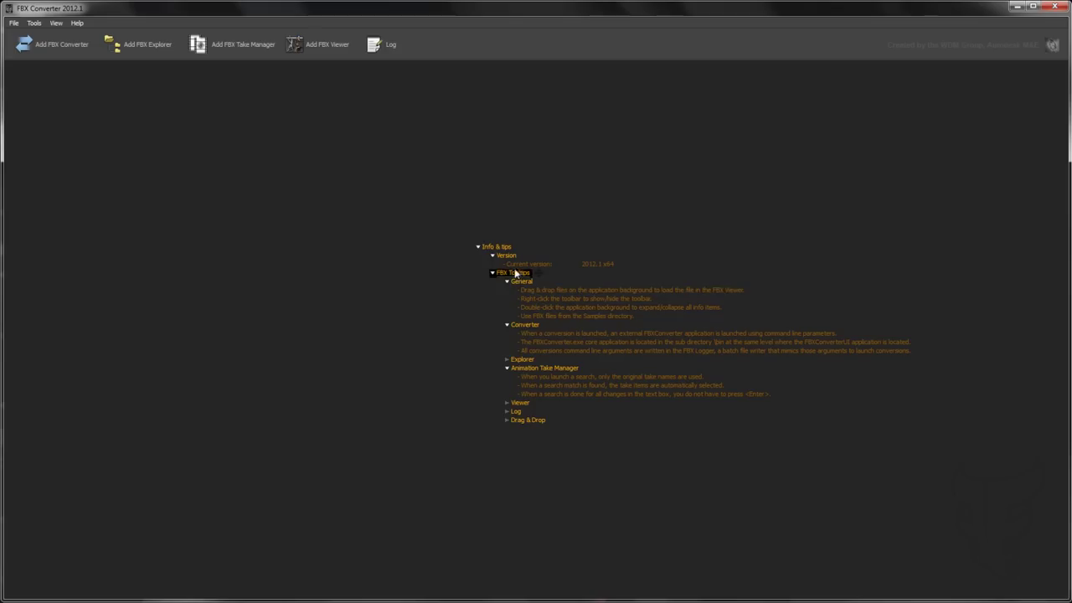
drag(504, 251, 138, 378)
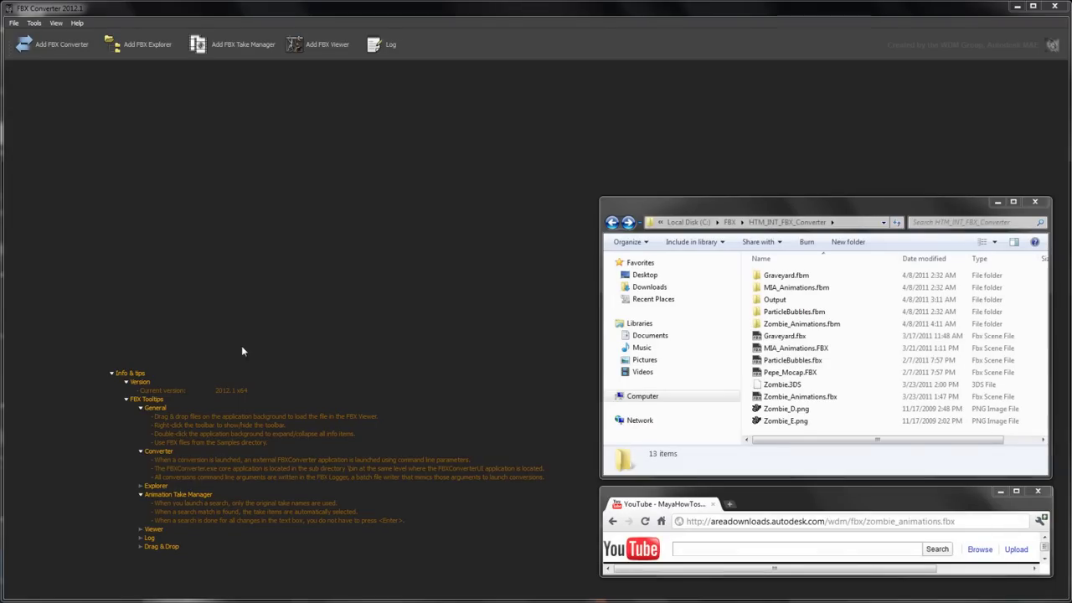
- View Zombie_Animations.fbx from the HTM_INT_FBX_Converter folder and from its areadownloads.autodesk.com web address, and close the viewer
drag(835, 401, 386, 306)
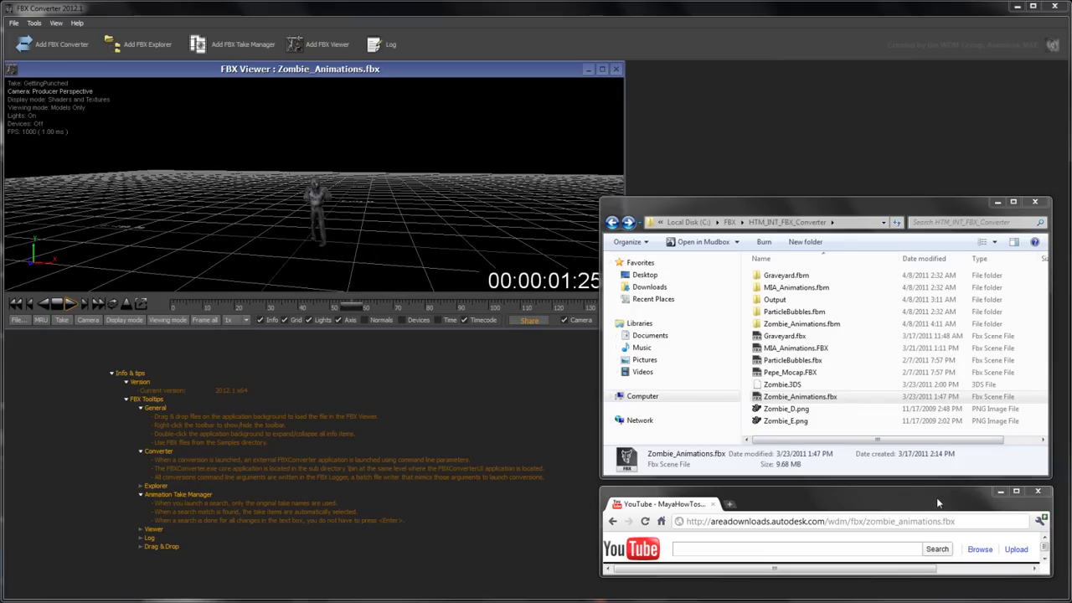
drag(955, 521, 335, 366)
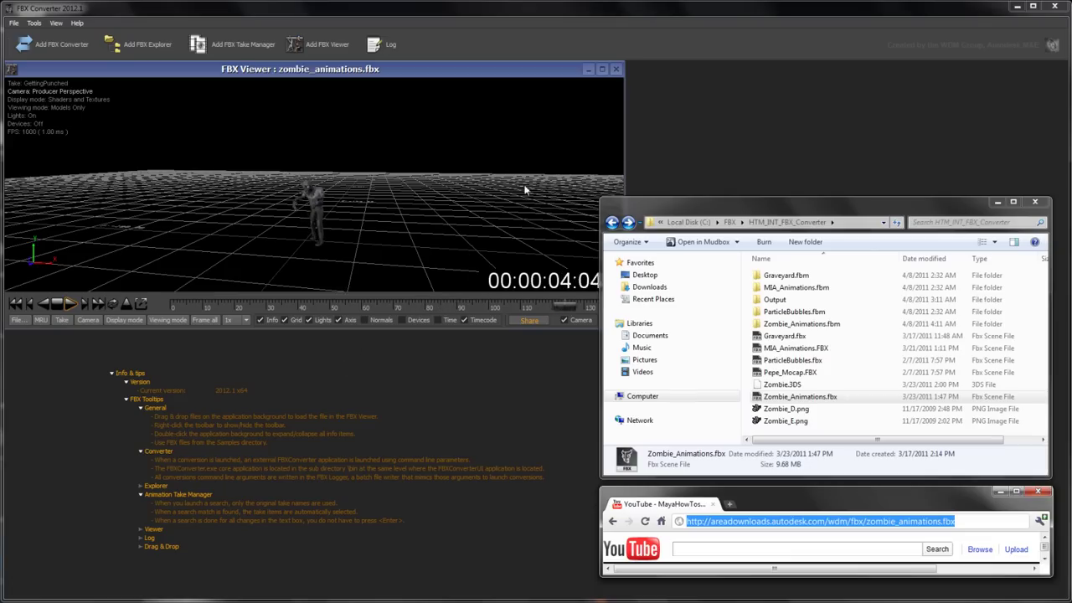
click(617, 69)
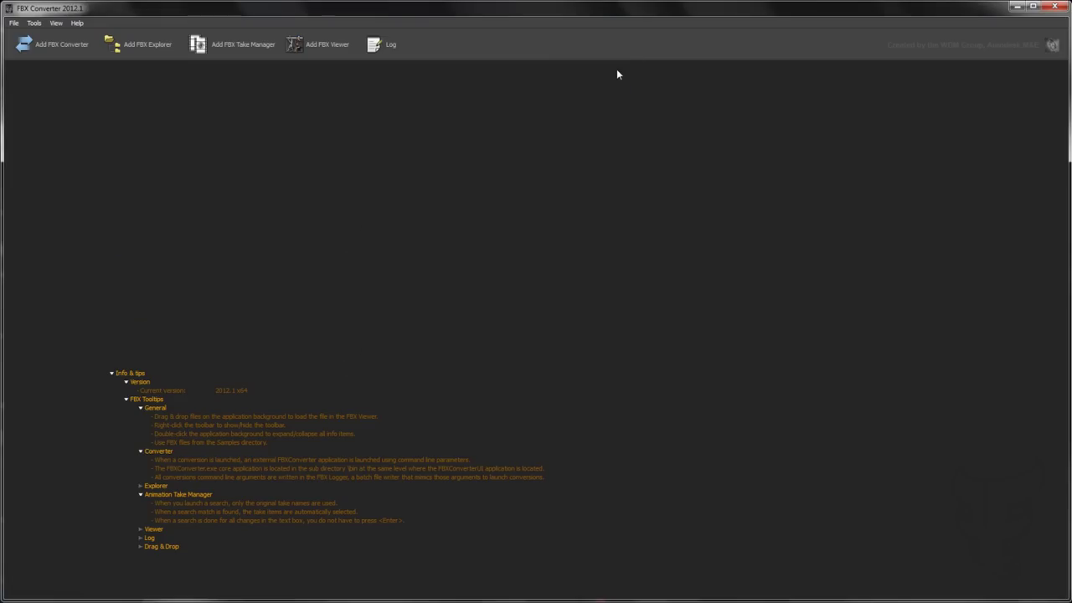
- Examine the full conversion command lines in the Log, widening its window to read them, and close it
click(386, 46)
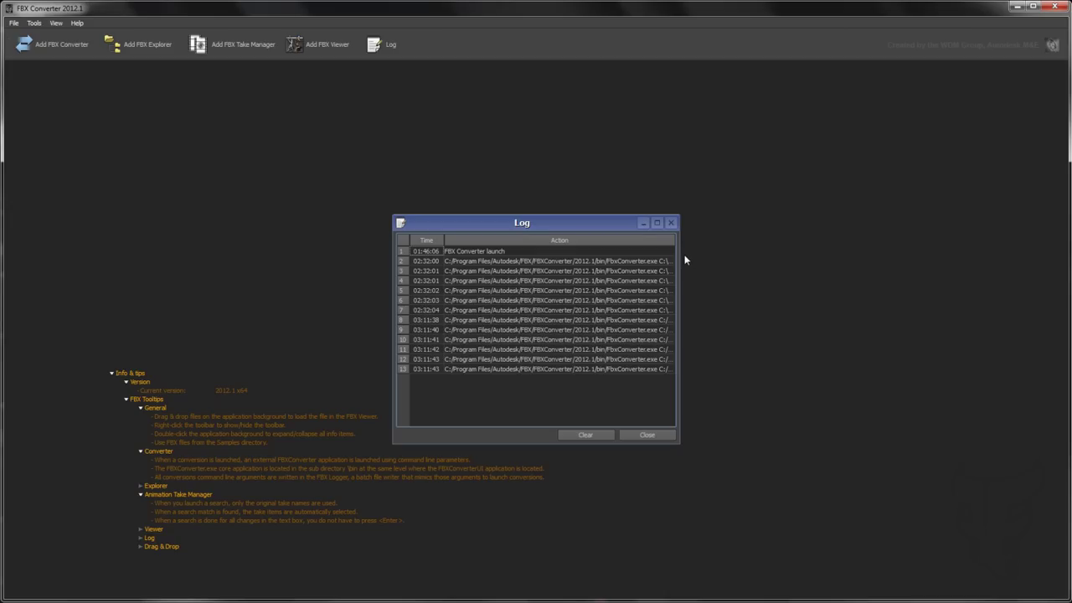
drag(679, 253, 984, 270)
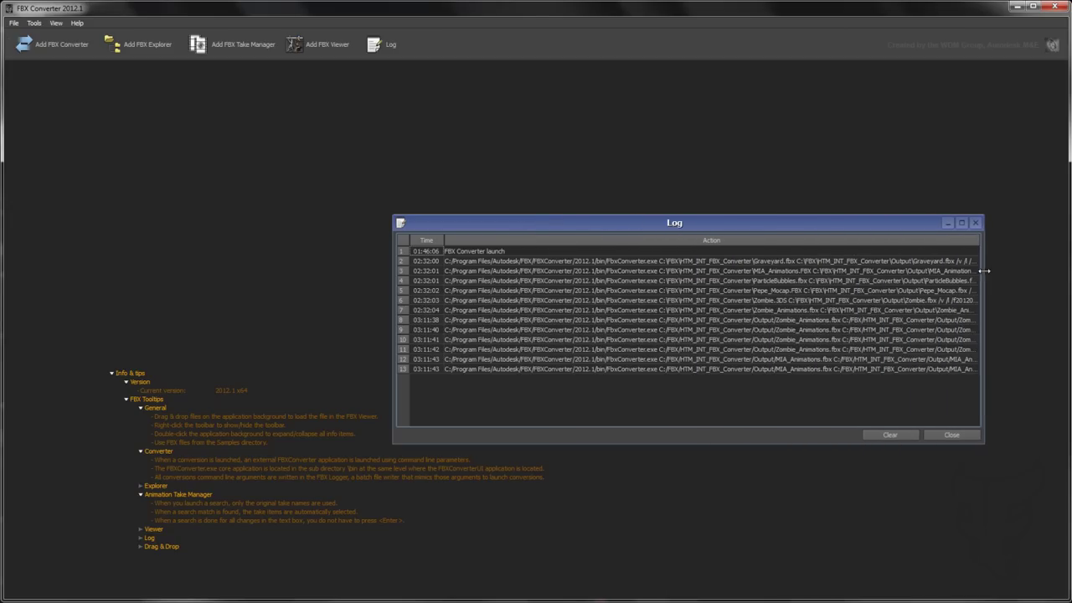
drag(390, 272, 104, 279)
drag(263, 259, 320, 332)
click(308, 393)
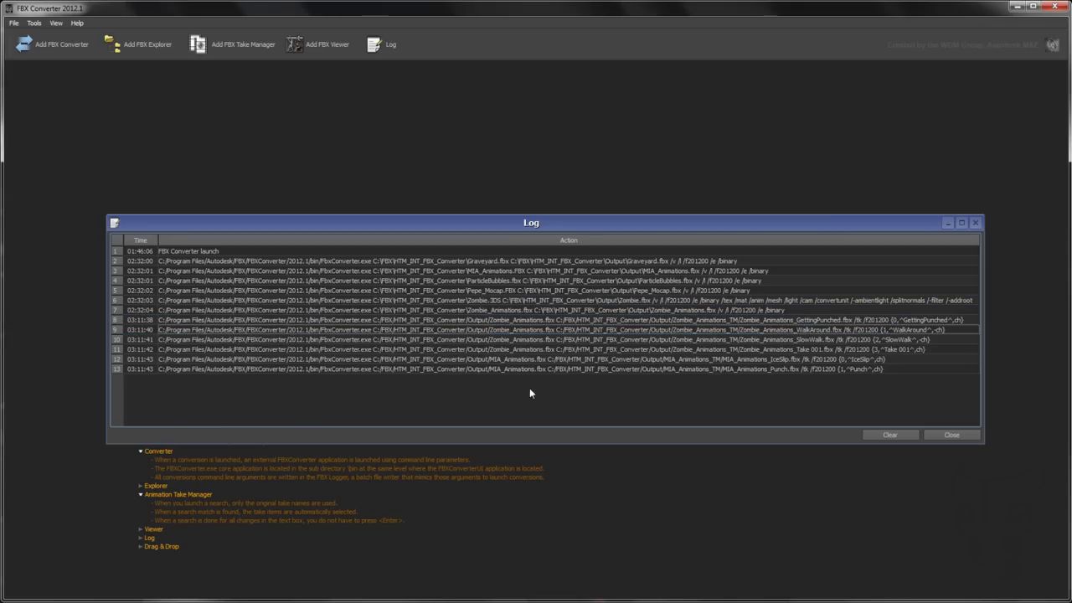
click(950, 434)
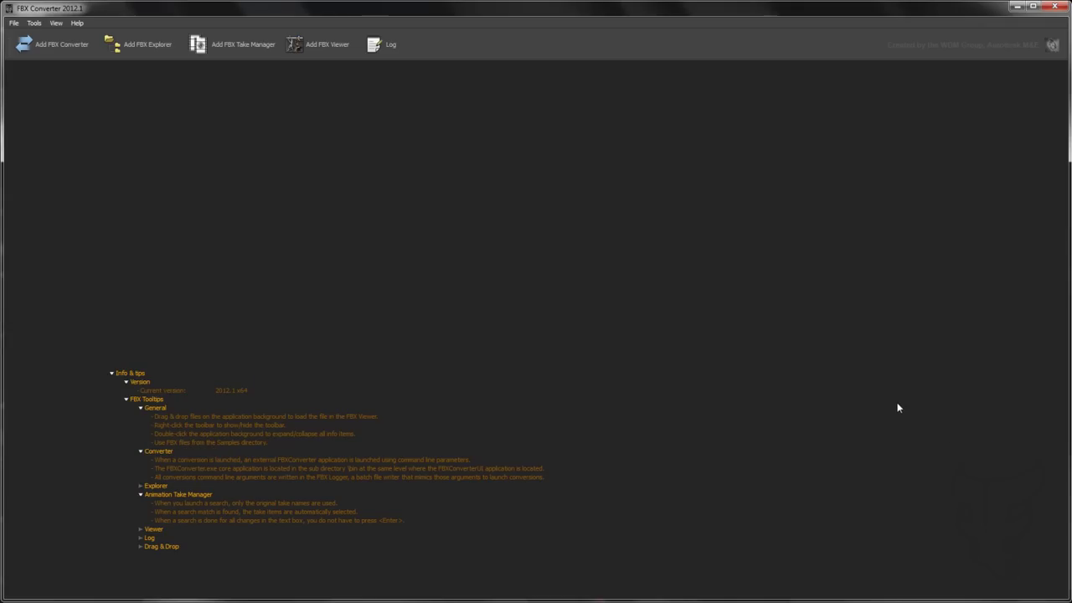